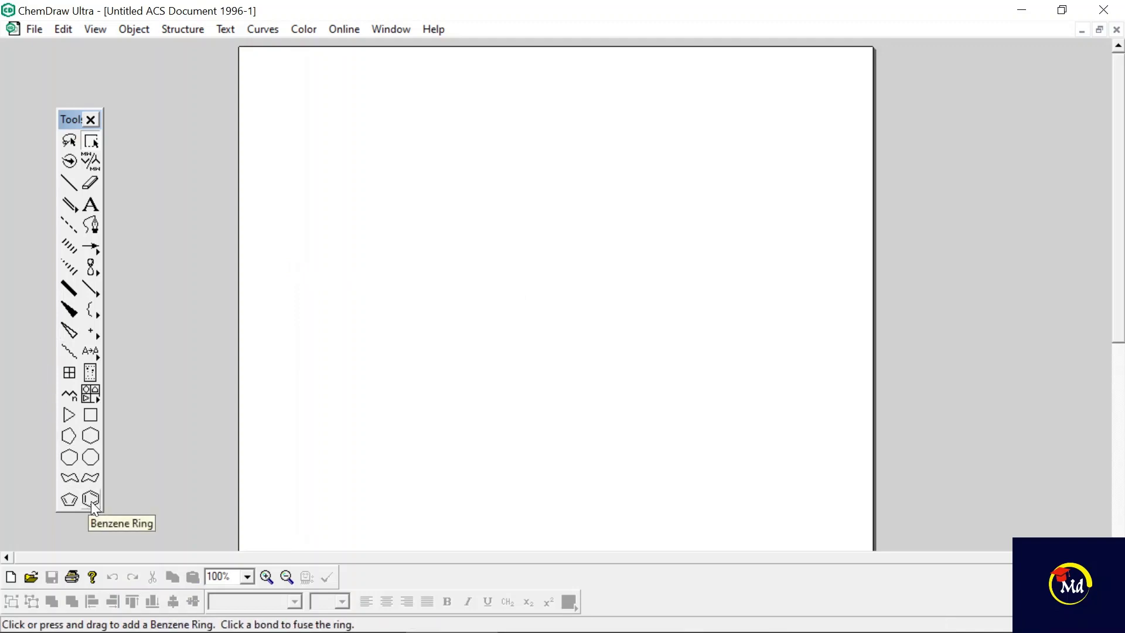
Insert p-xylene onto the page by converting the typed name 'p-xylene' into a structure
left_click(174, 29)
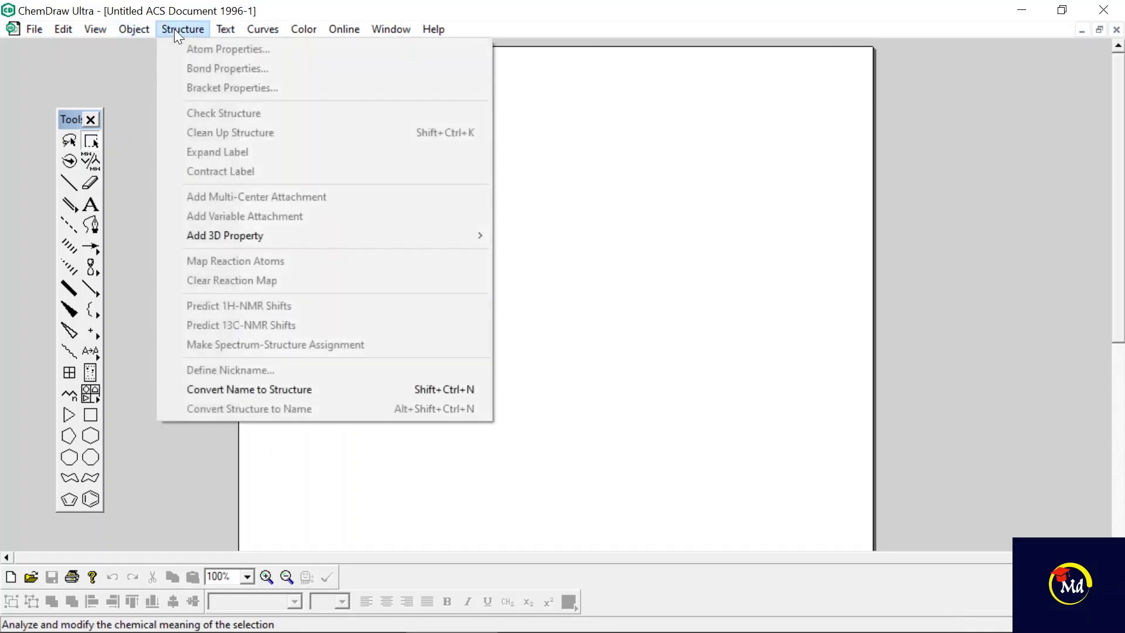
left_click(240, 388)
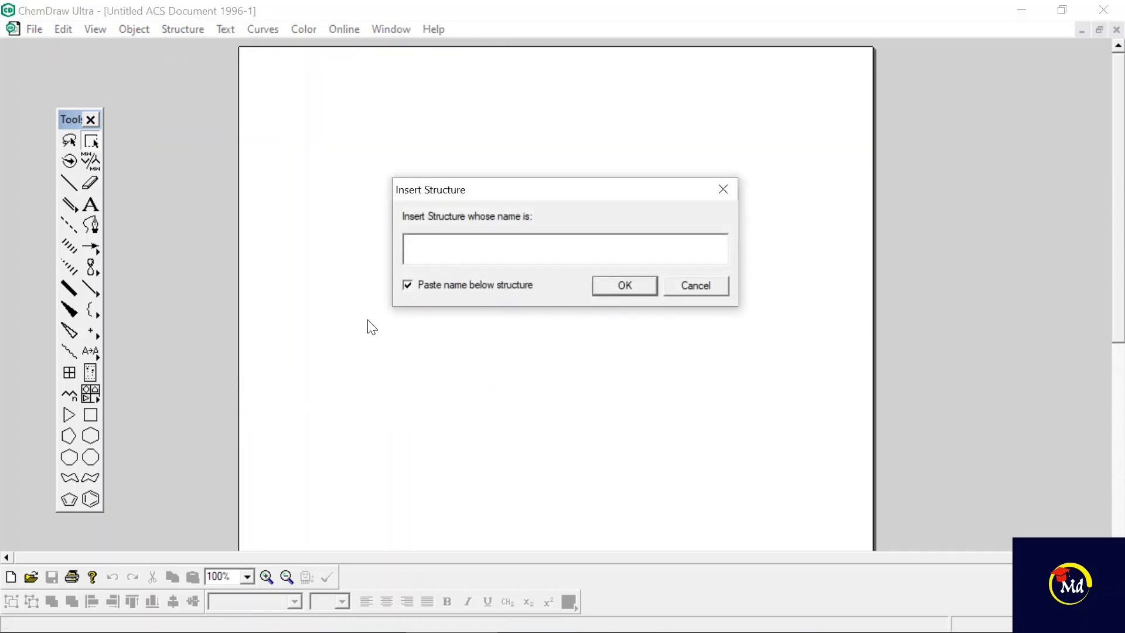
type("p-xylene")
left_click(622, 287)
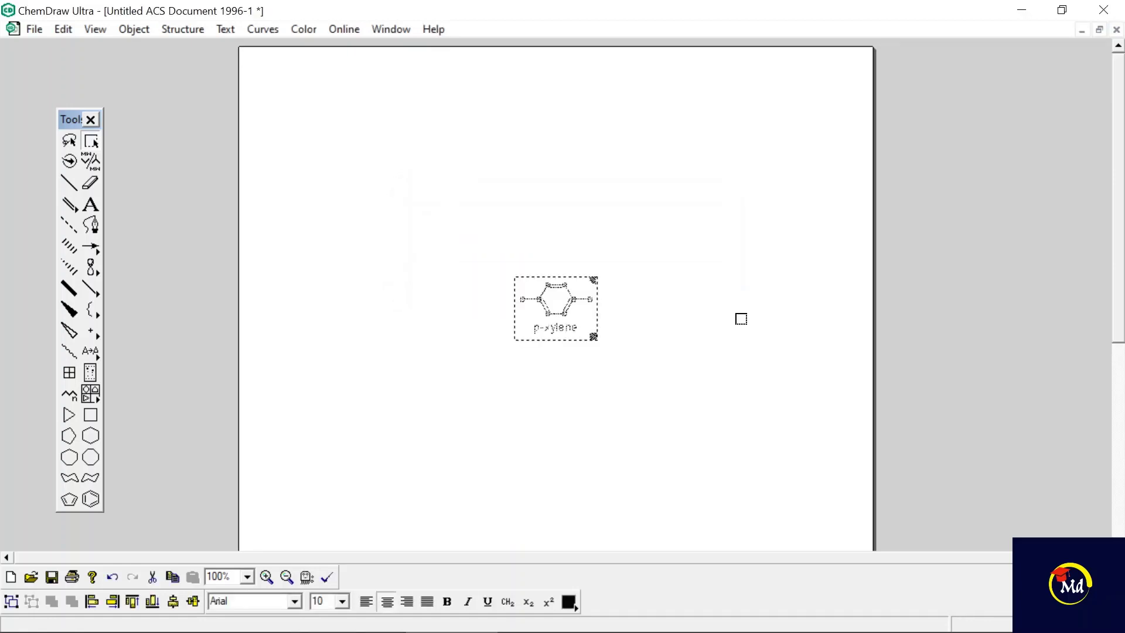
Predict the 1H NMR shifts for p-xylene and review the report (6.94 and 2.35 ppm)
left_click(182, 29)
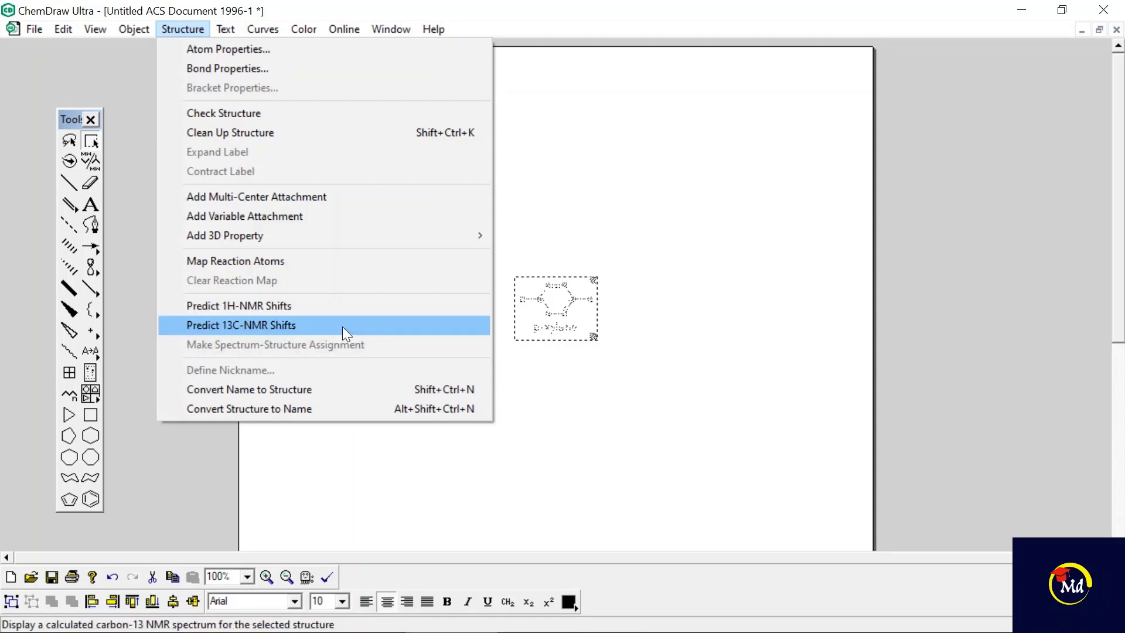
left_click(235, 309)
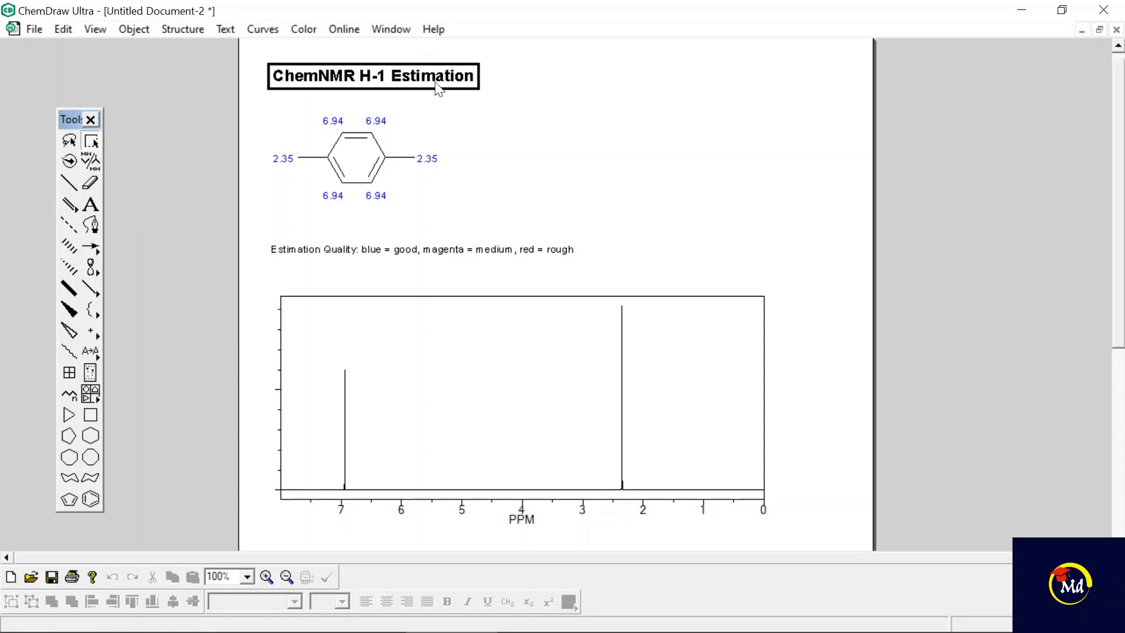
mouse_move(623, 359)
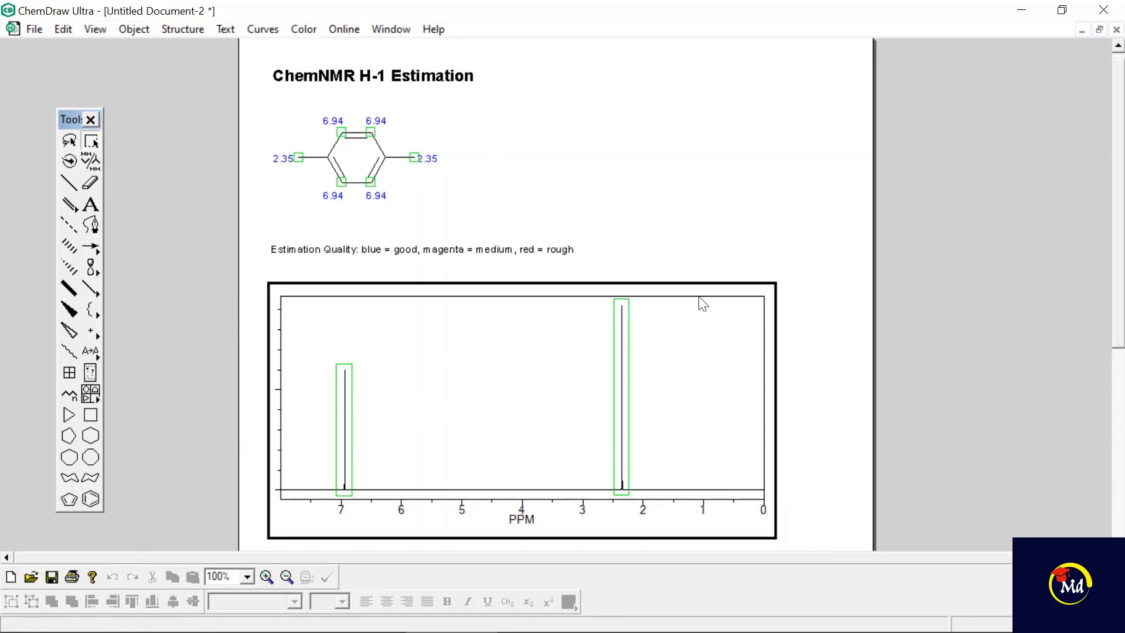
scroll(693, 287, "down", 1)
scroll(693, 287, "down", 4)
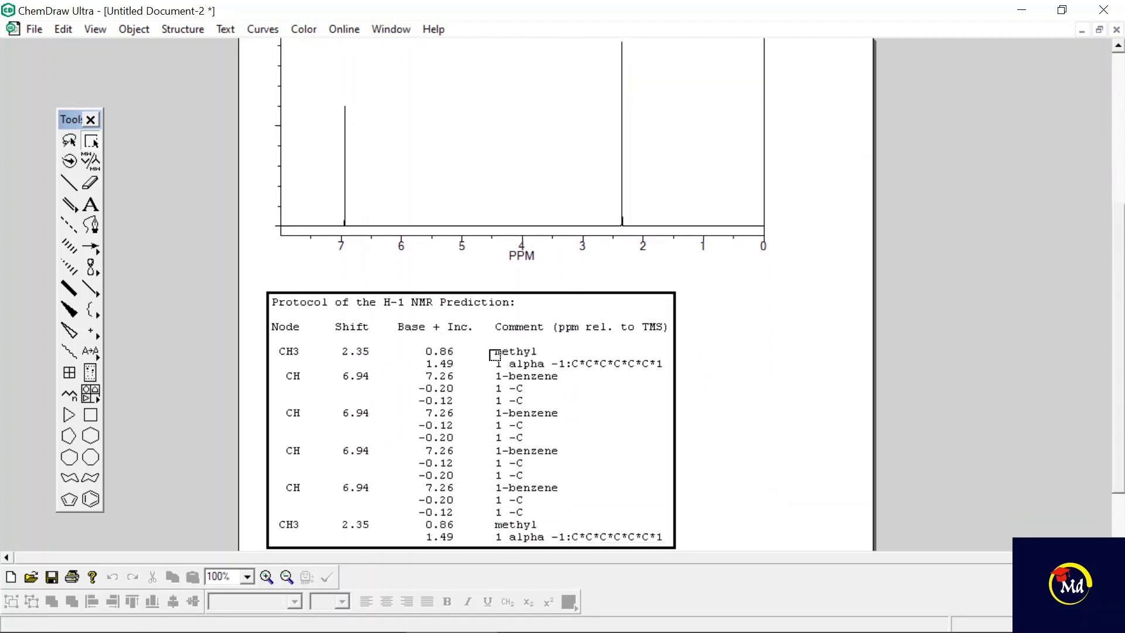
scroll(642, 447, "down", 1)
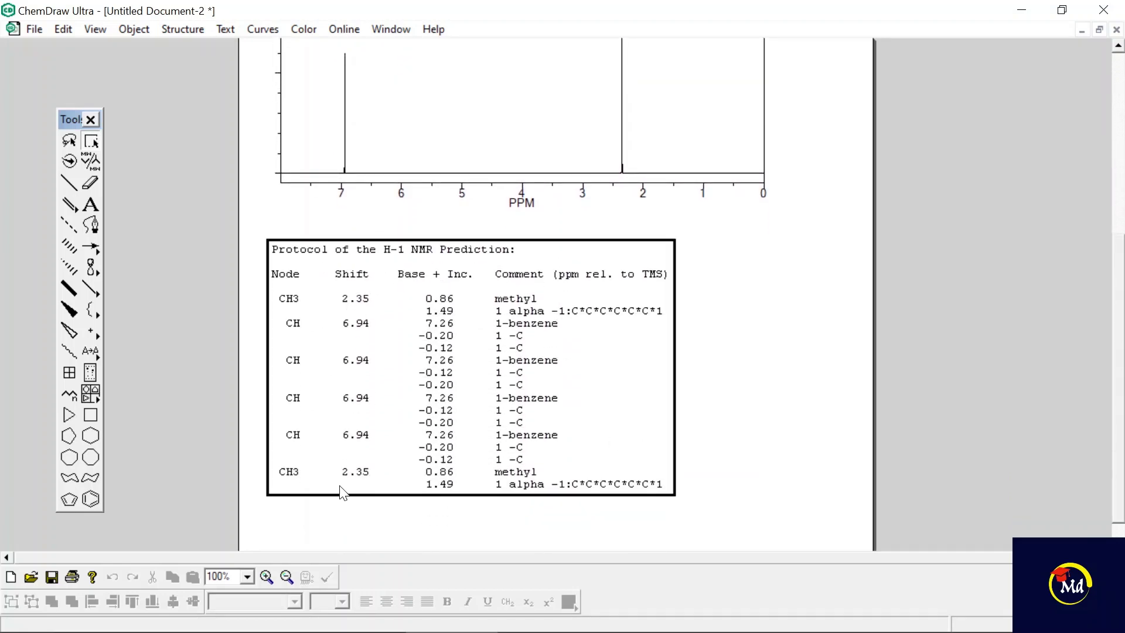
scroll(633, 327, "up", 5)
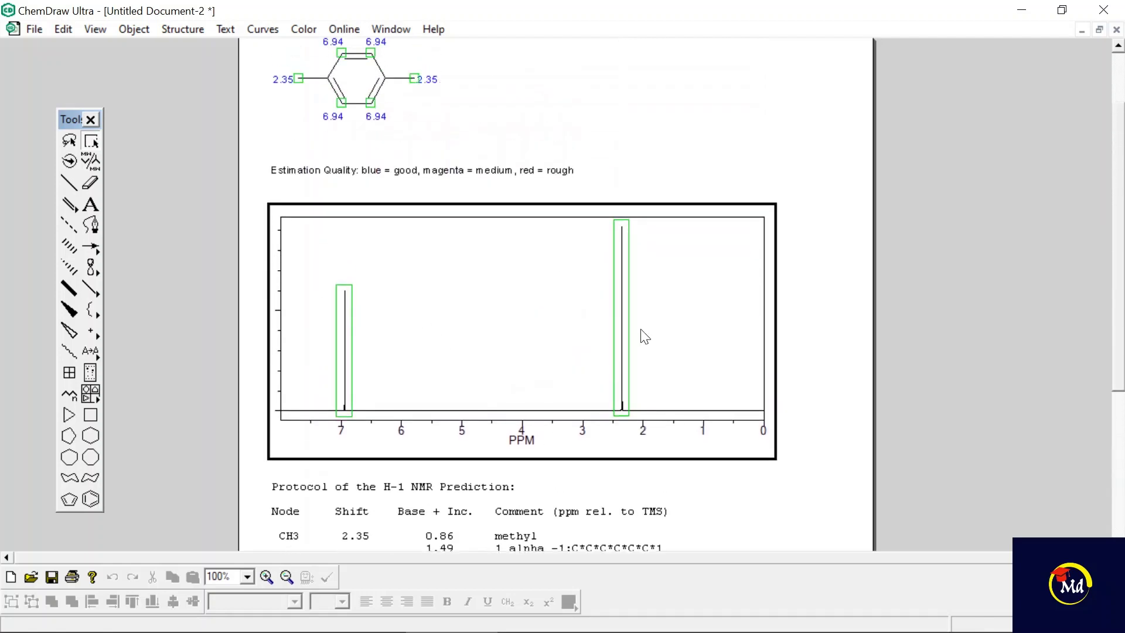
scroll(663, 278, "up", 2)
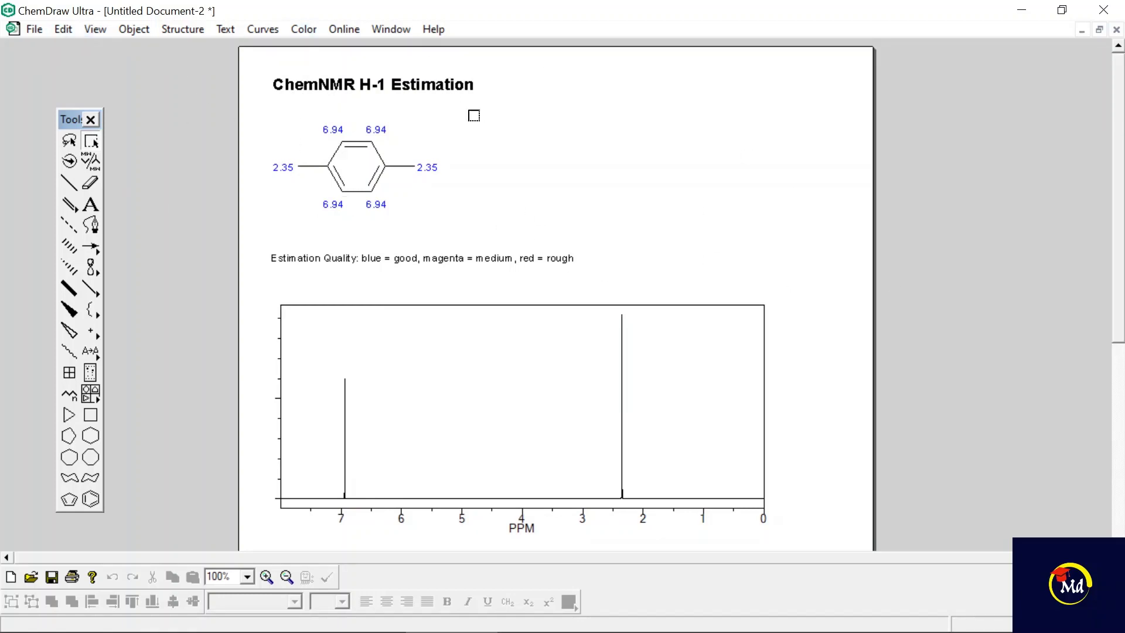
scroll(715, 395, "down", 6)
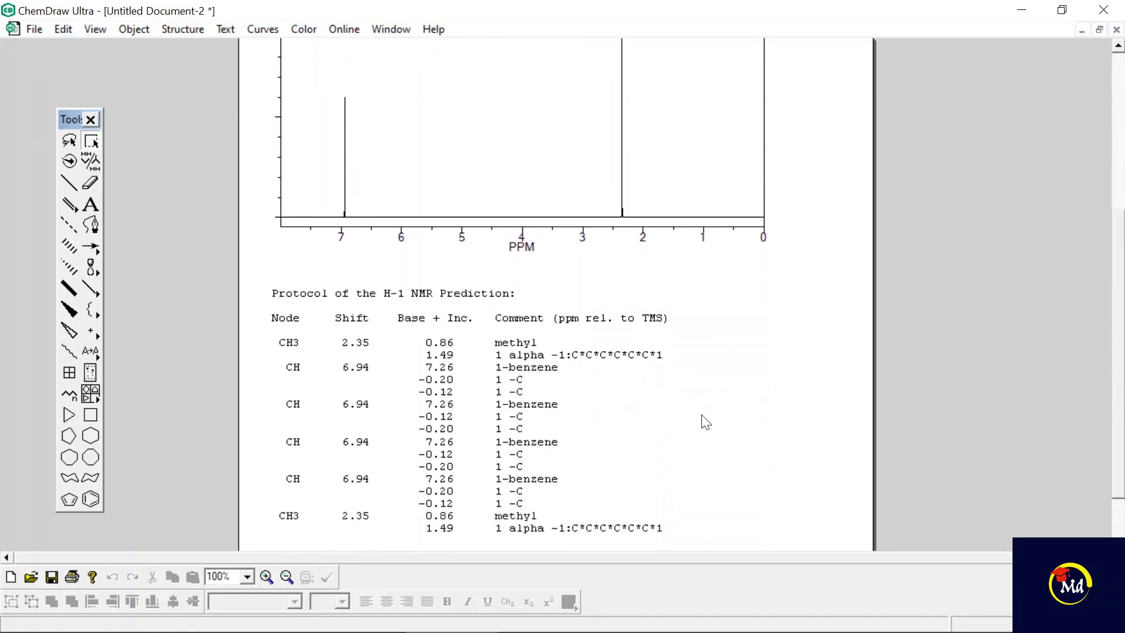
scroll(706, 421, "up", 6)
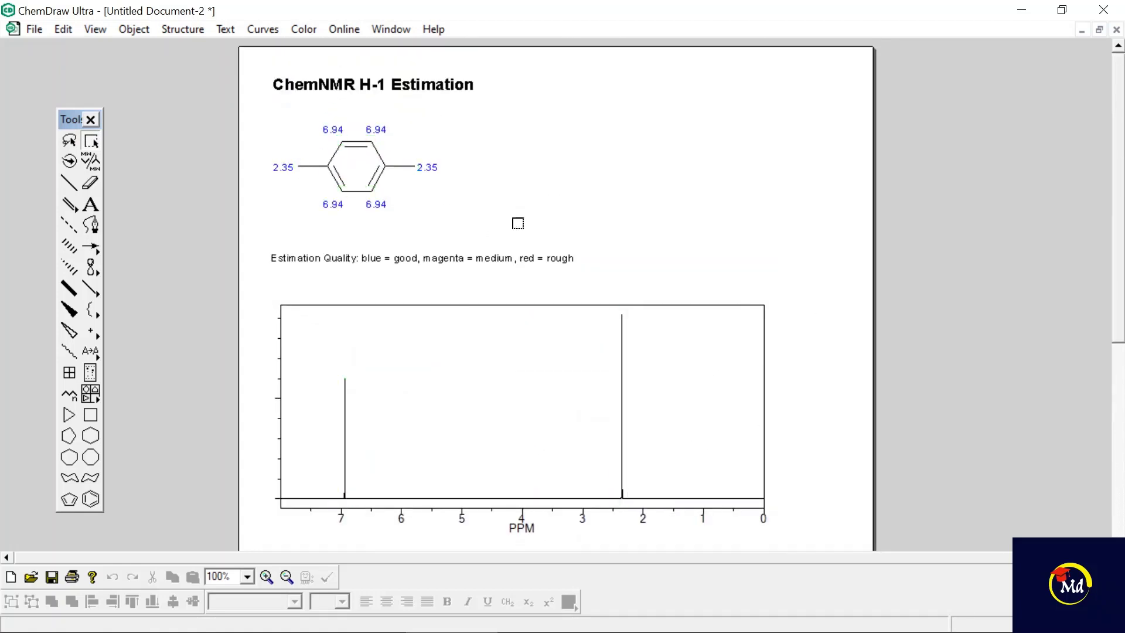
Marquee-select the whole ChemNMR H-1 Estimation report and copy it
left_click_drag(263, 57, 816, 492)
right_click(696, 309)
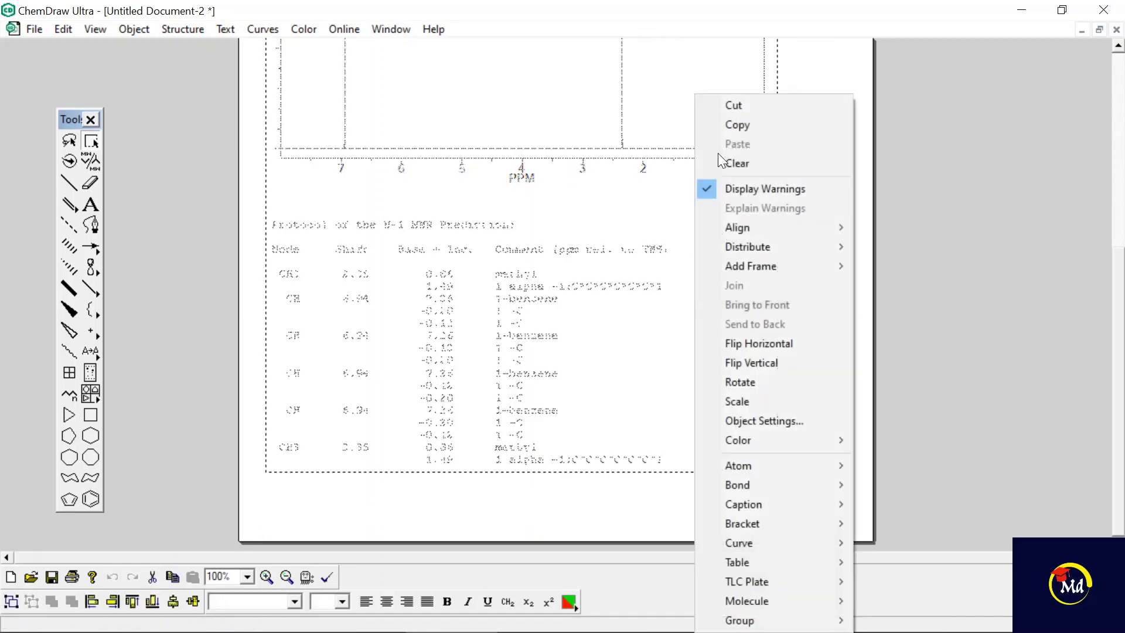
left_click(737, 125)
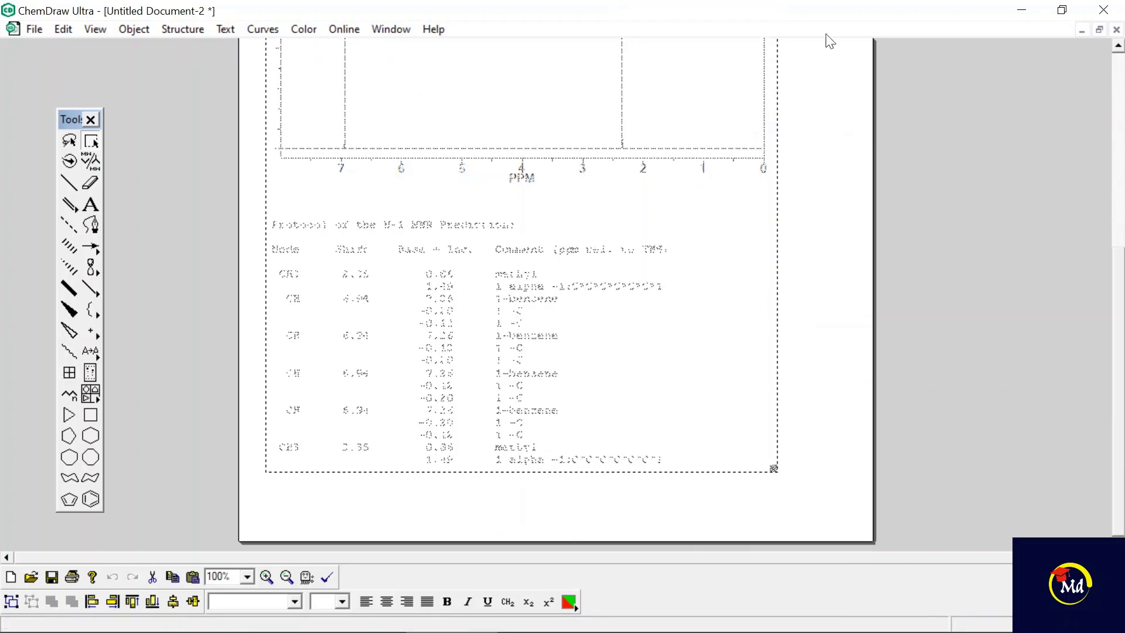
Paste the H-1 report into the blank Word document, dismissing the error message
left_click(267, 619)
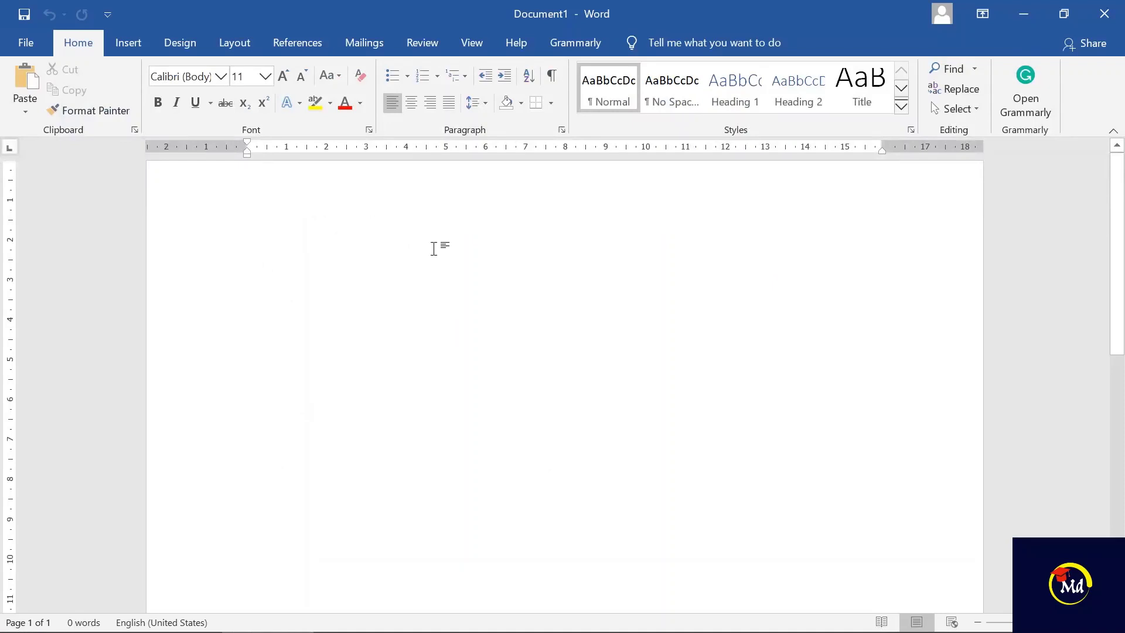
key("ctrl+v")
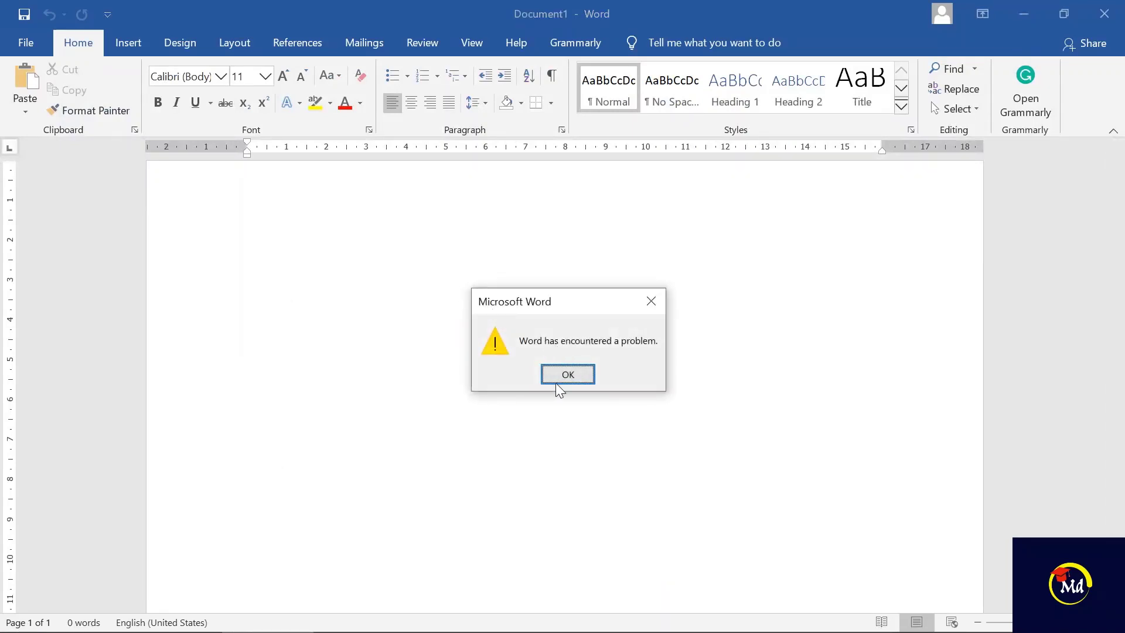
left_click(568, 376)
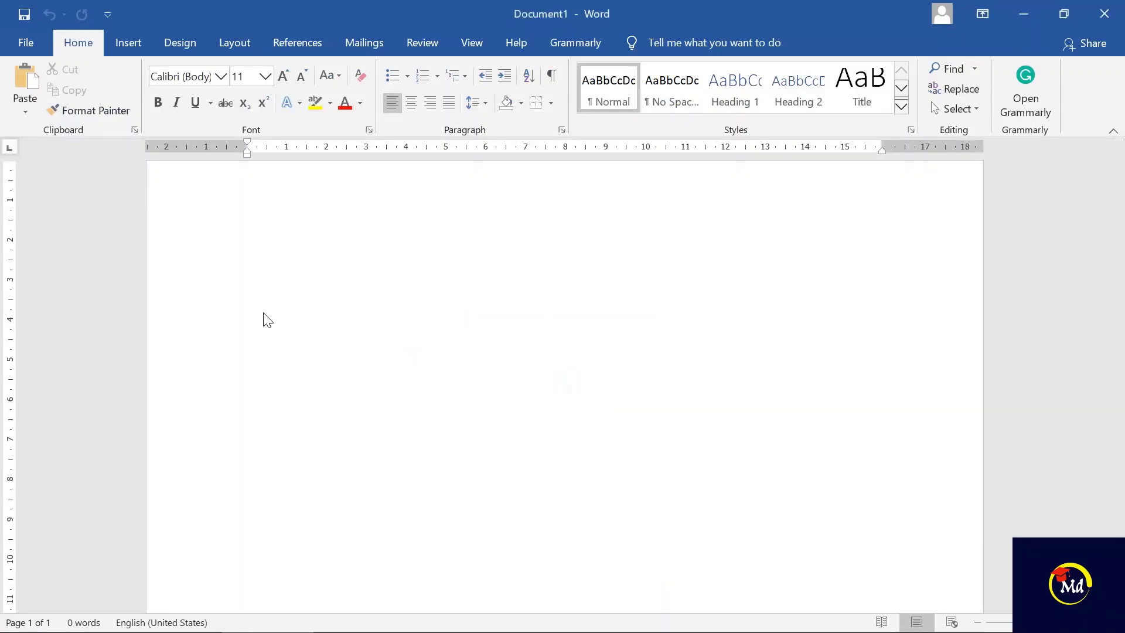
scroll(649, 364, "up", 5)
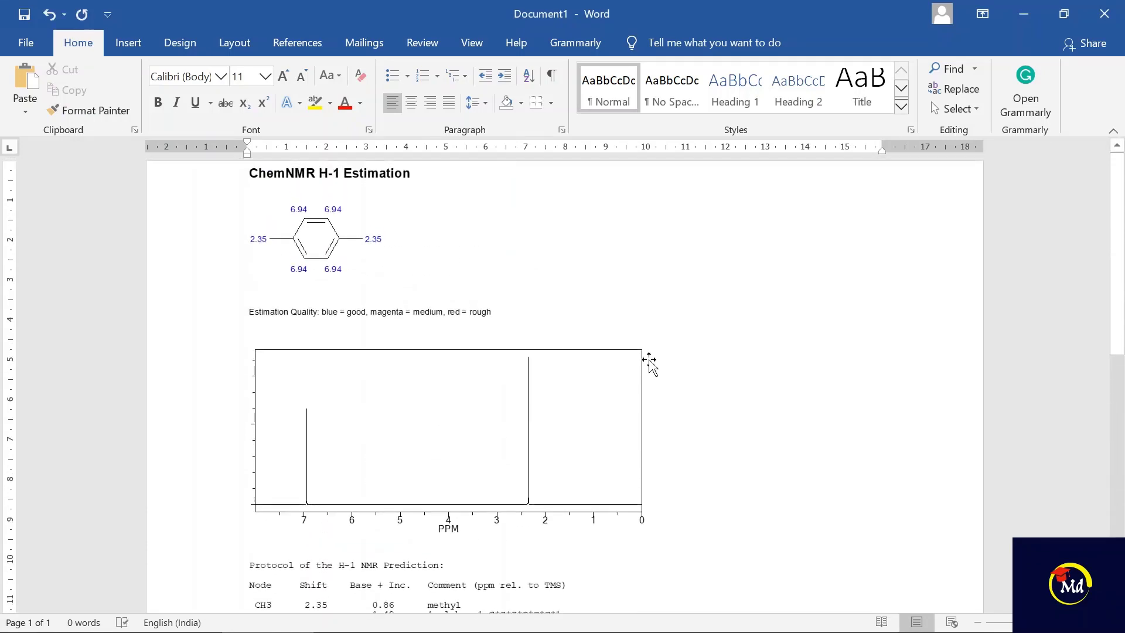
scroll(674, 328, "down", 4)
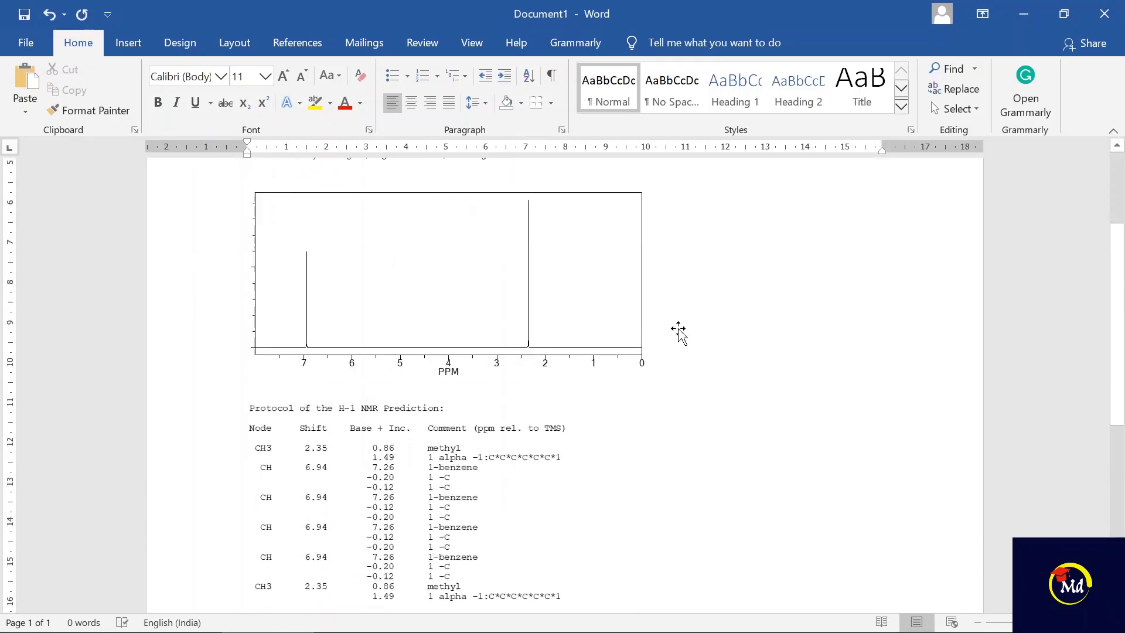
scroll(673, 368, "up", 1)
scroll(674, 368, "up", 2)
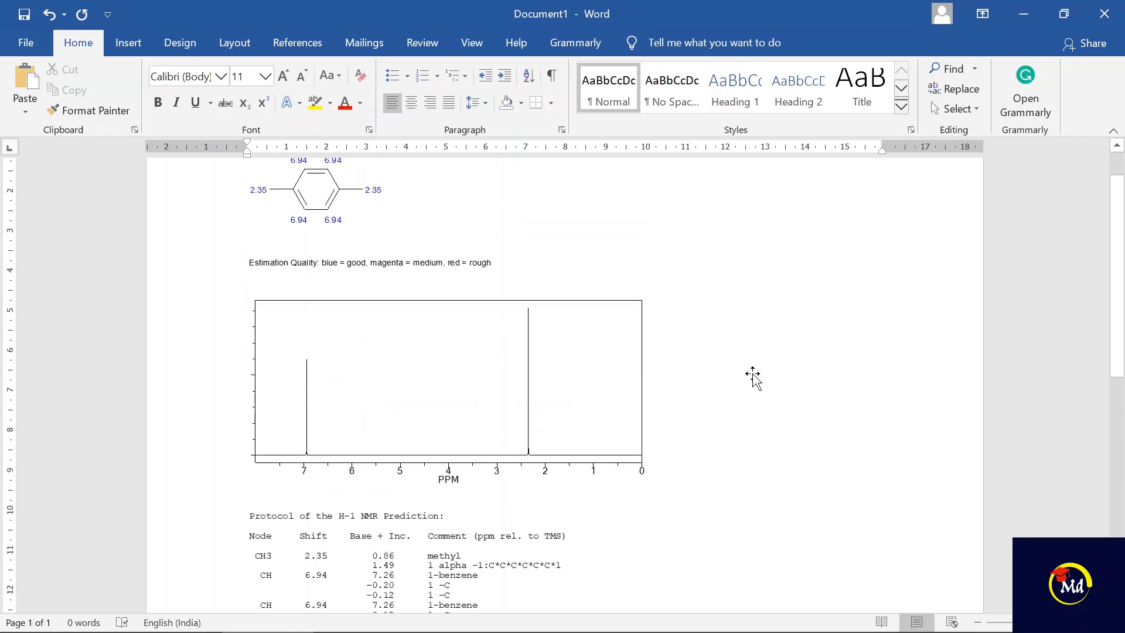
Return to ChemDraw and delete the 1H NMR report from the page
left_click(1041, 15)
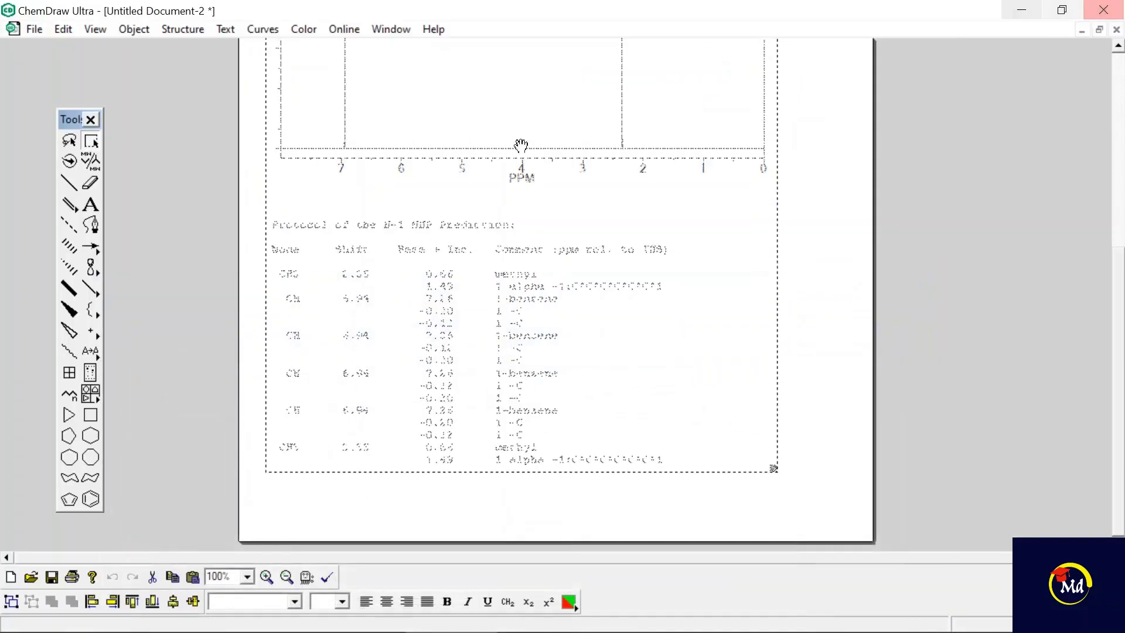
scroll(597, 455, "up", 4)
scroll(697, 299, "up", 3)
left_click(691, 283)
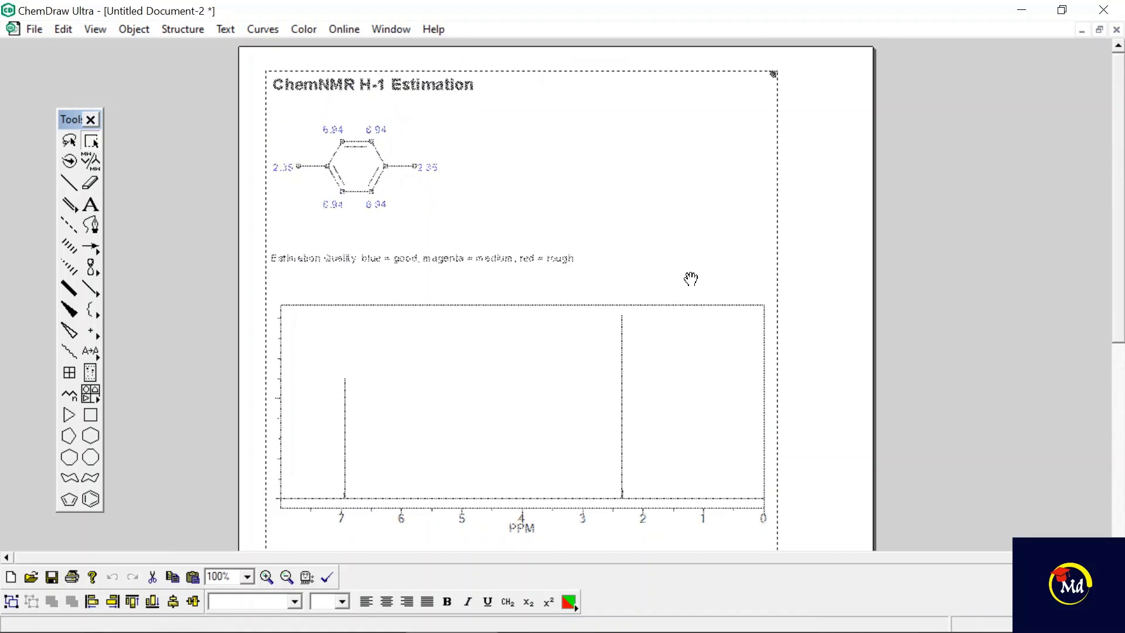
key("Delete")
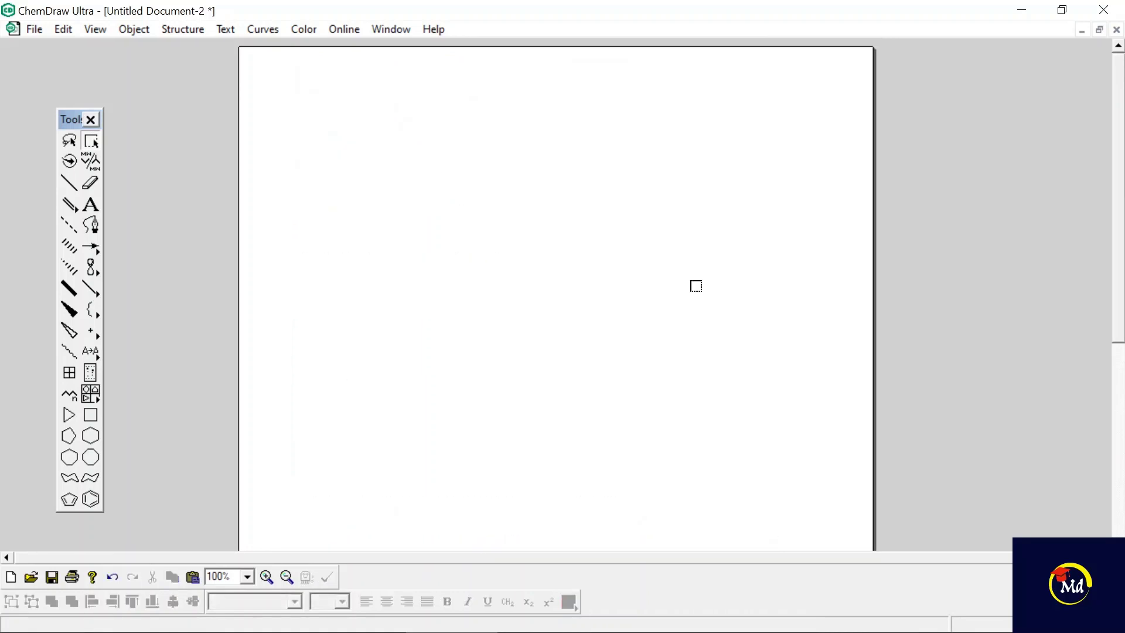
Insert a new p-xylene structure generated from its name onto the drawing
left_click(176, 32)
left_click(247, 395)
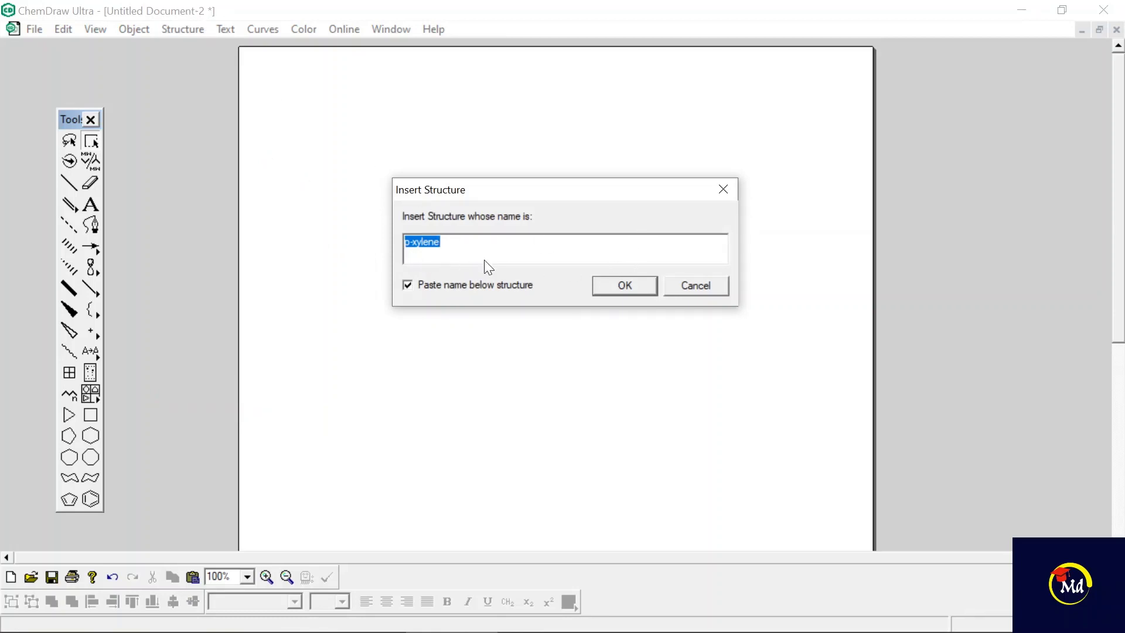
left_click(638, 287)
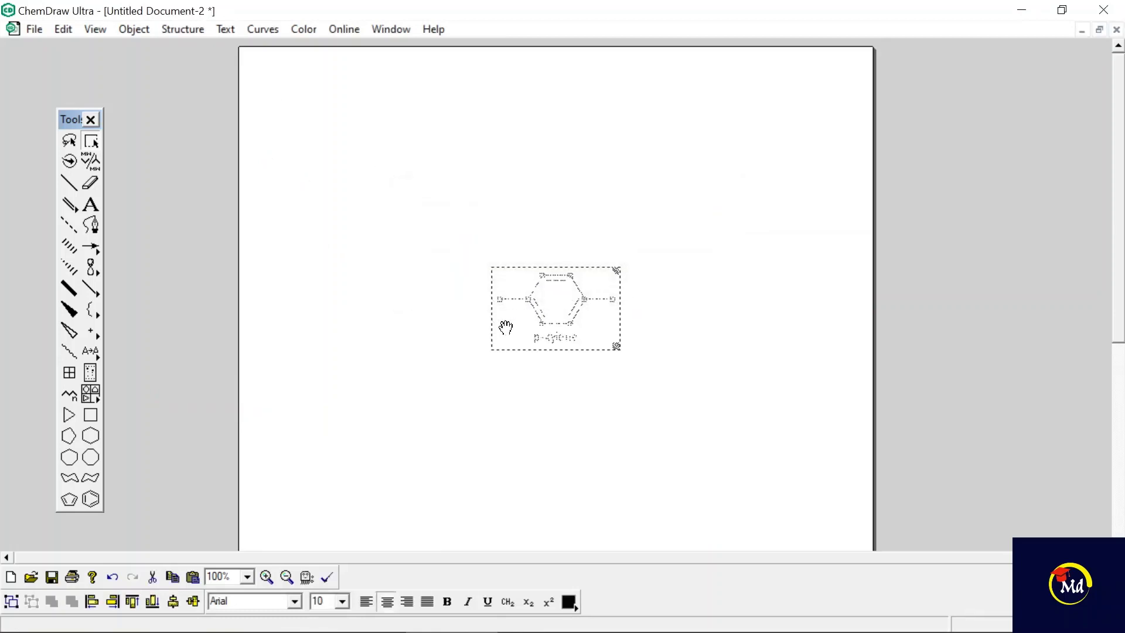
left_click(182, 29)
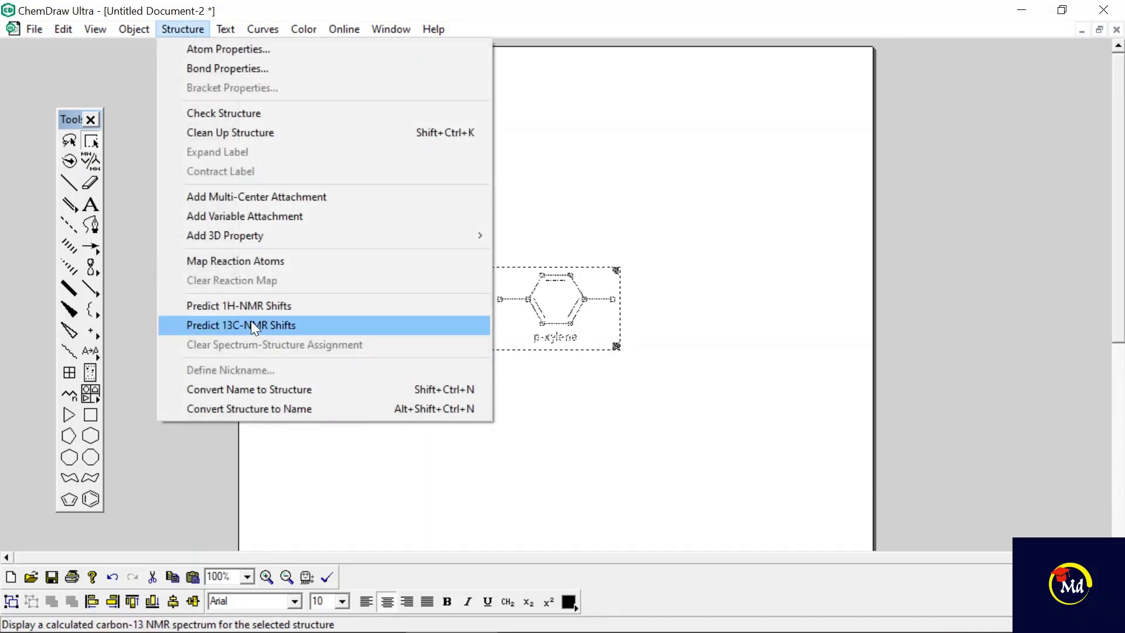
Predict the 13C NMR shifts for p-xylene and review the report (129.0, 135.4, 24.3 ppm)
left_click(347, 321)
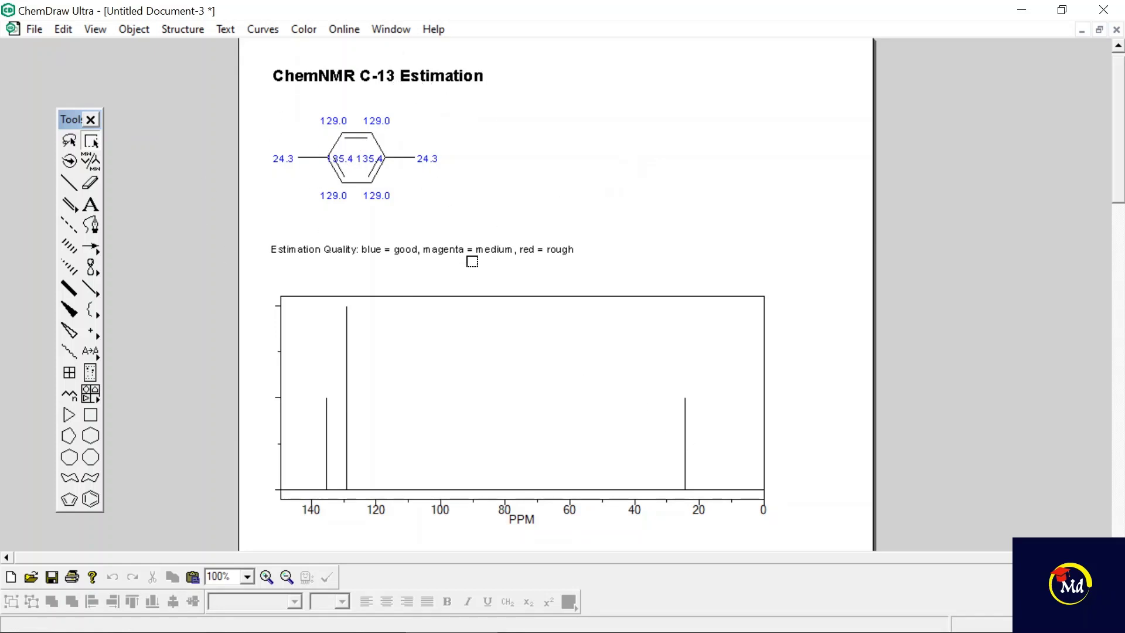
scroll(472, 261, "down", 3)
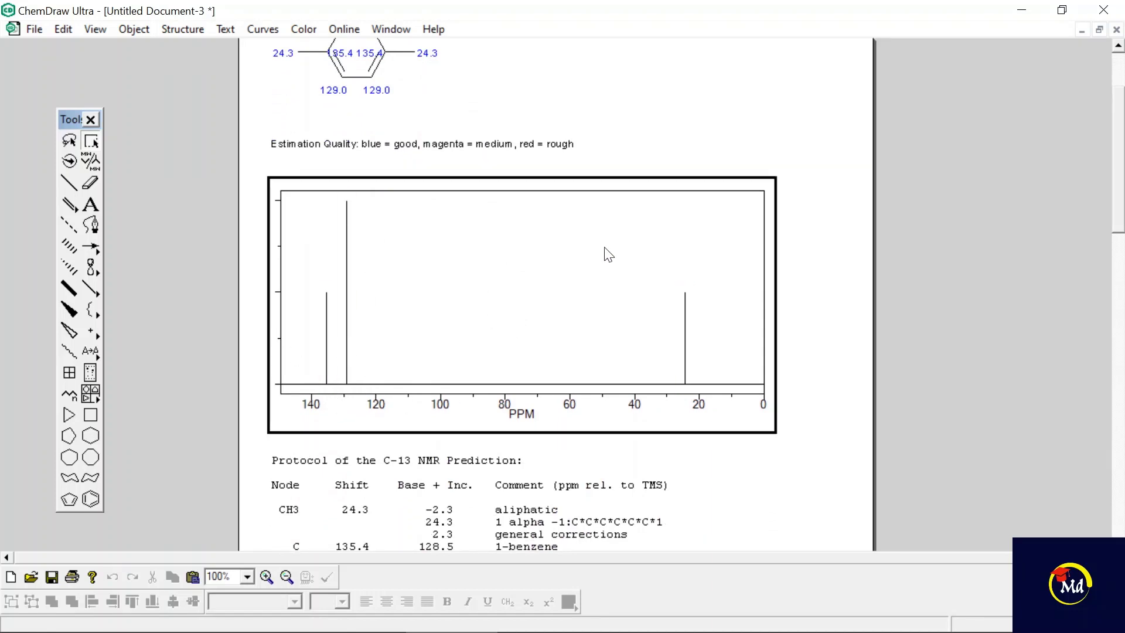
scroll(608, 254, "up", 3)
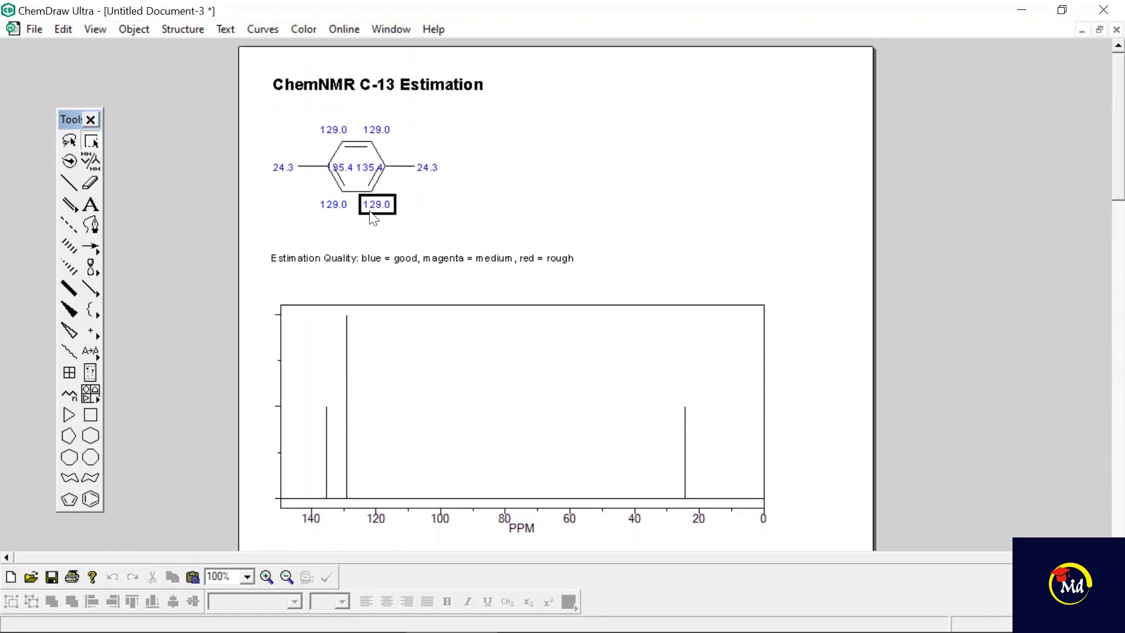
scroll(670, 243, "down", 5)
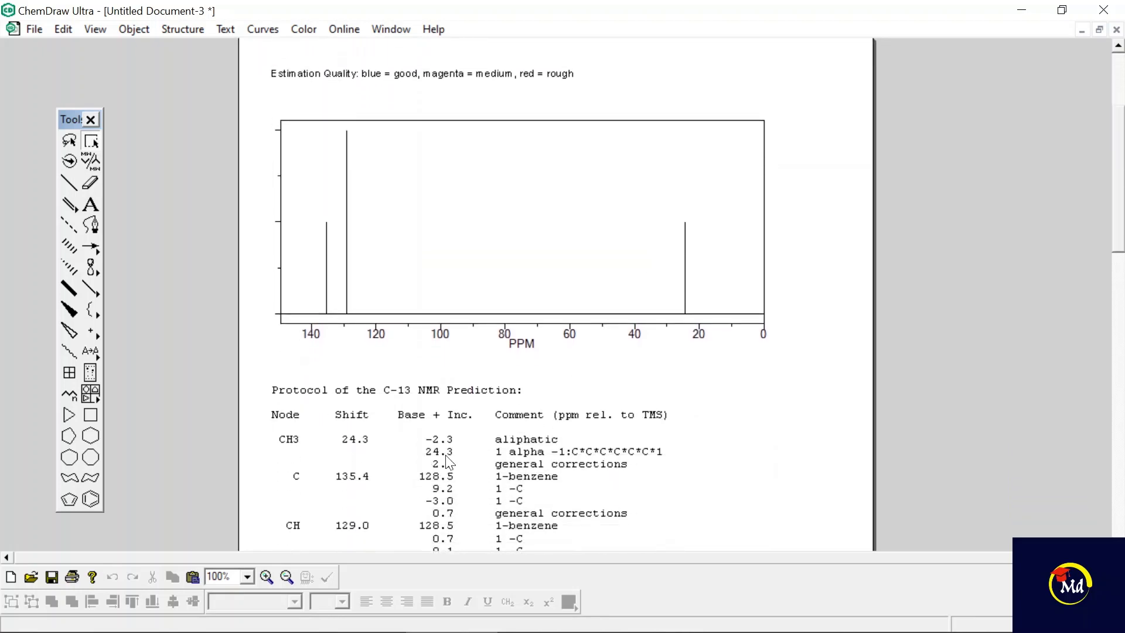
scroll(623, 432, "down", 6)
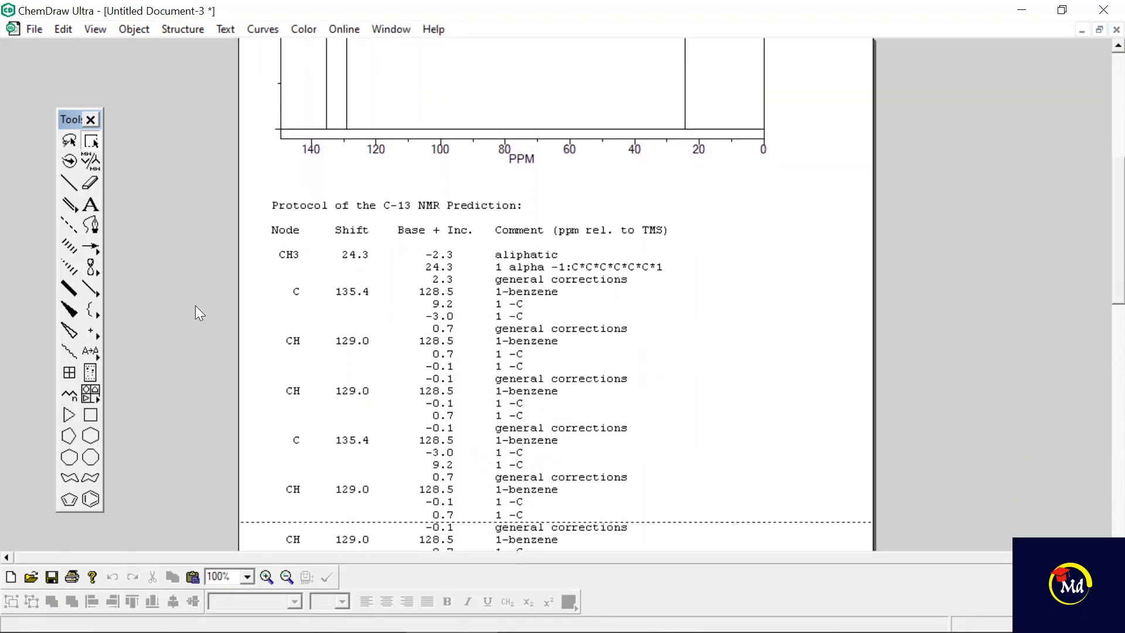
scroll(658, 385, "down", 2)
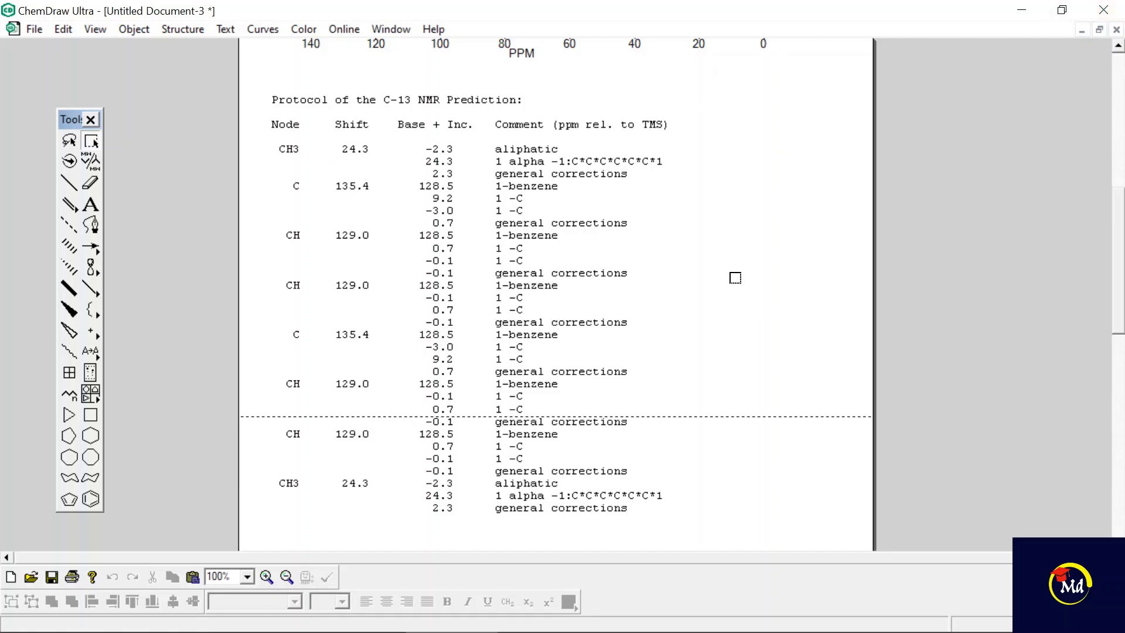
scroll(843, 193, "up", 12)
scroll(843, 192, "up", 3)
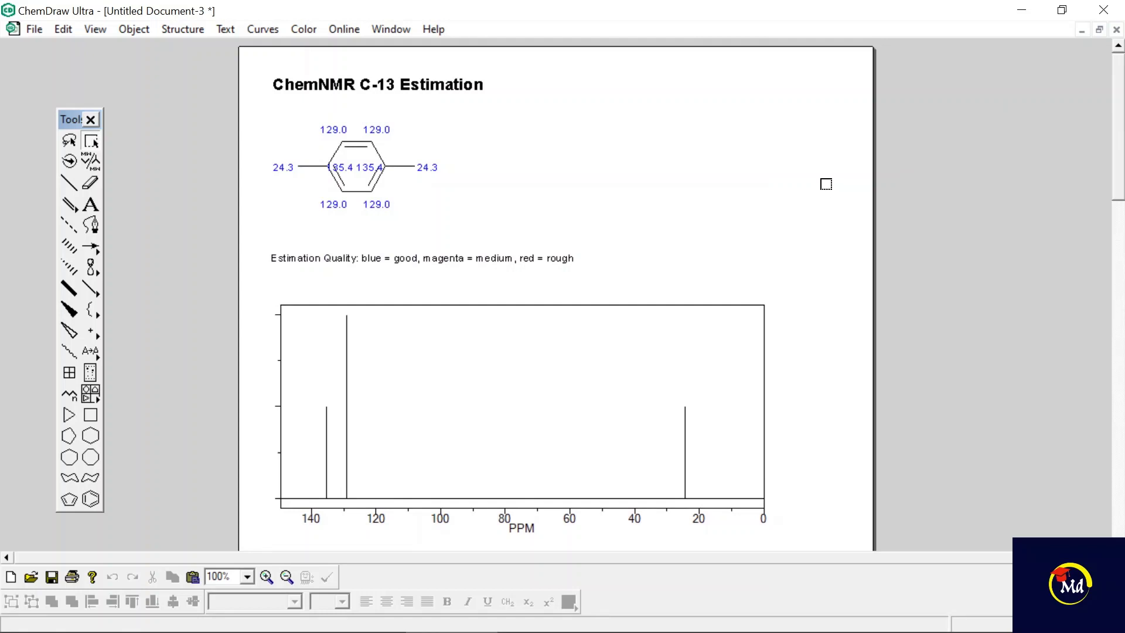
Select all of the C-13 estimation report, copy it, and bring Word to the front
key("ctrl+a")
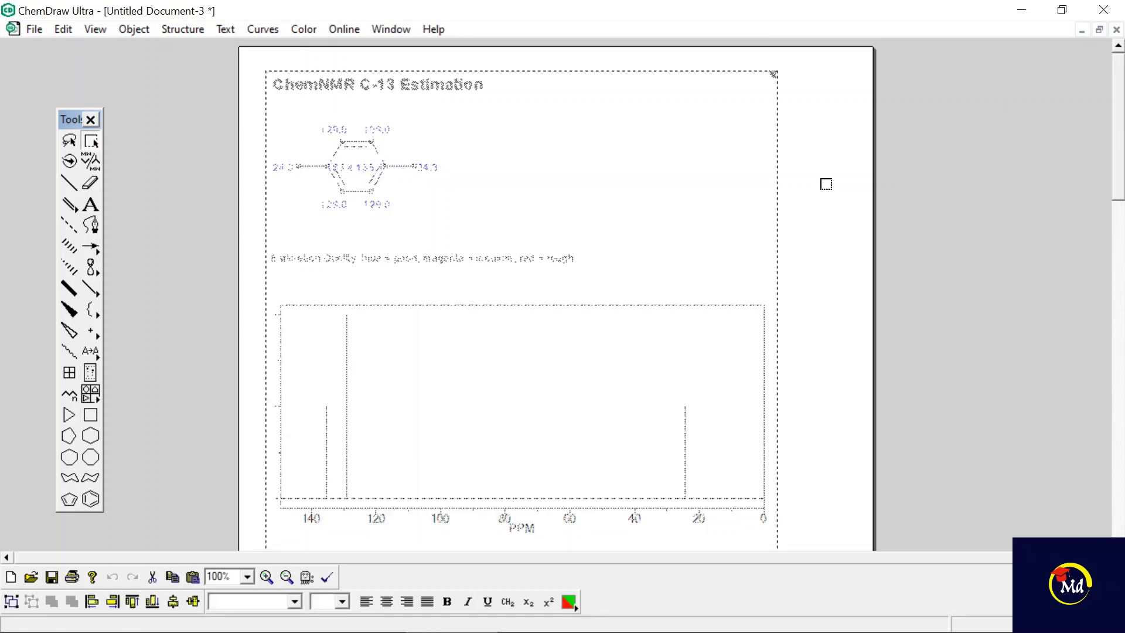
right_click(636, 175)
left_click(699, 125)
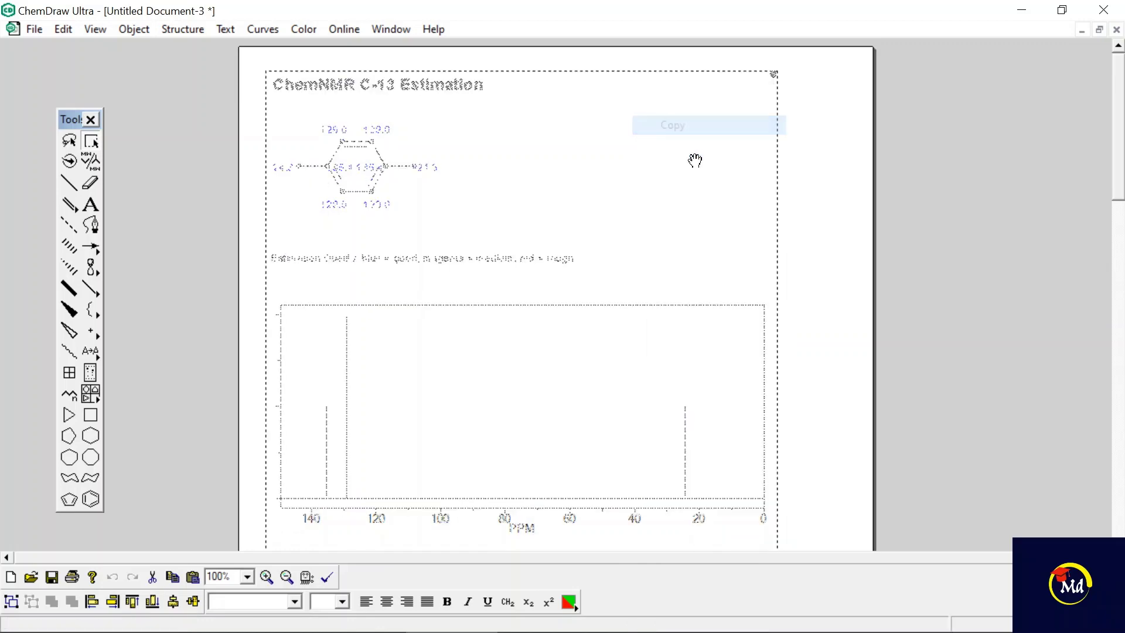
mouse_move(176, 630)
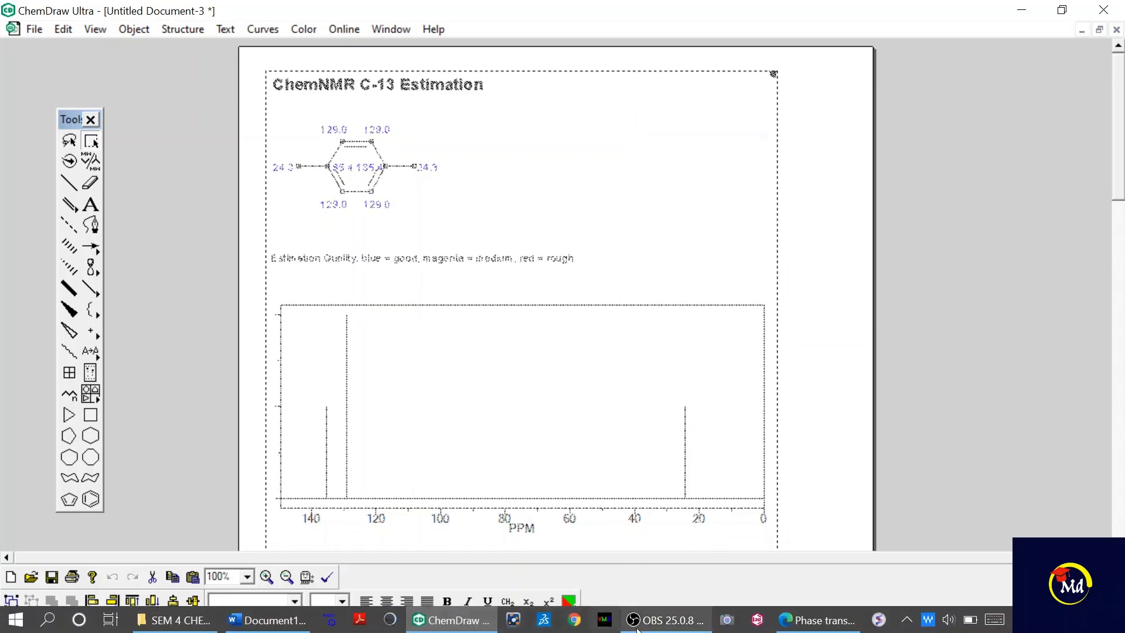
left_click(268, 620)
Paste the C-13 report after the H-1 report in Word, dismissing the error dialog
scroll(733, 382, "down", 10)
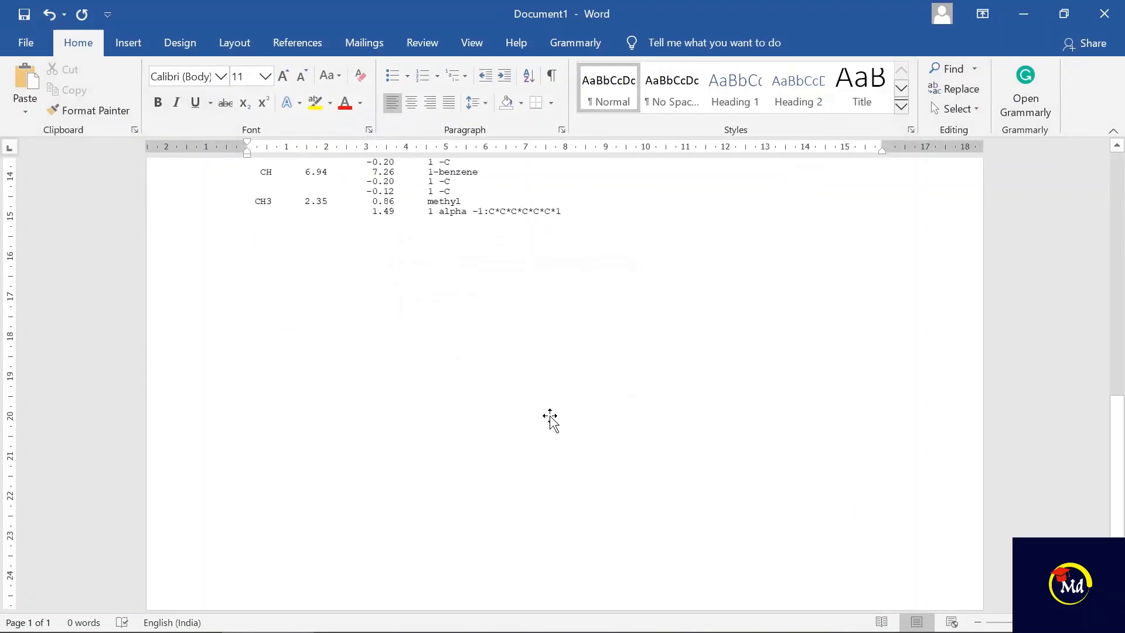
left_click(477, 328)
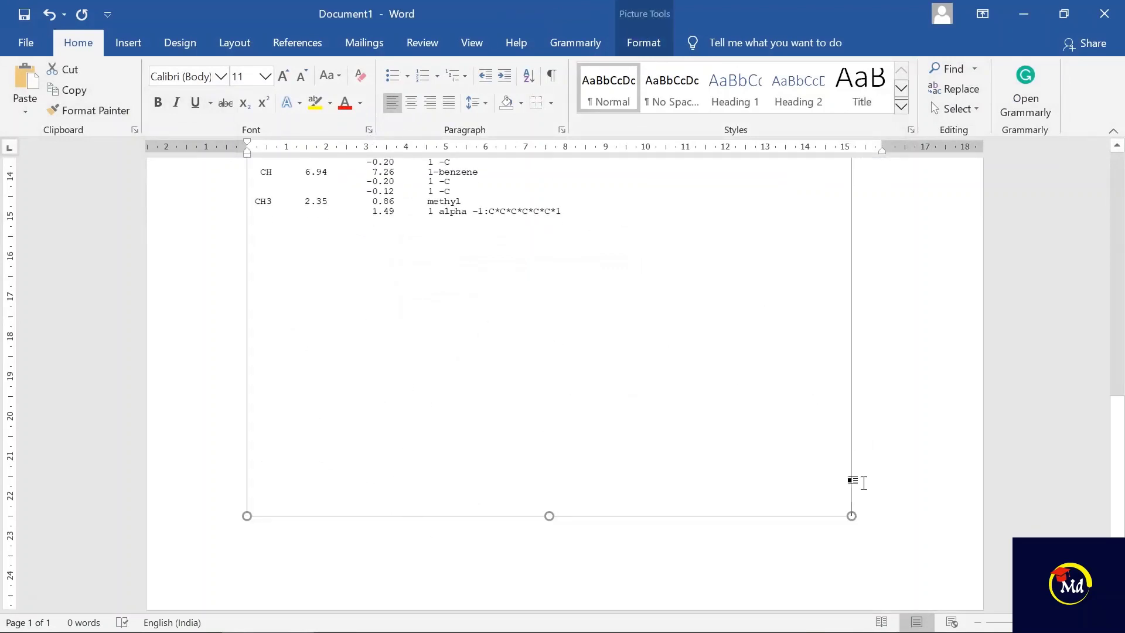
left_click(863, 482)
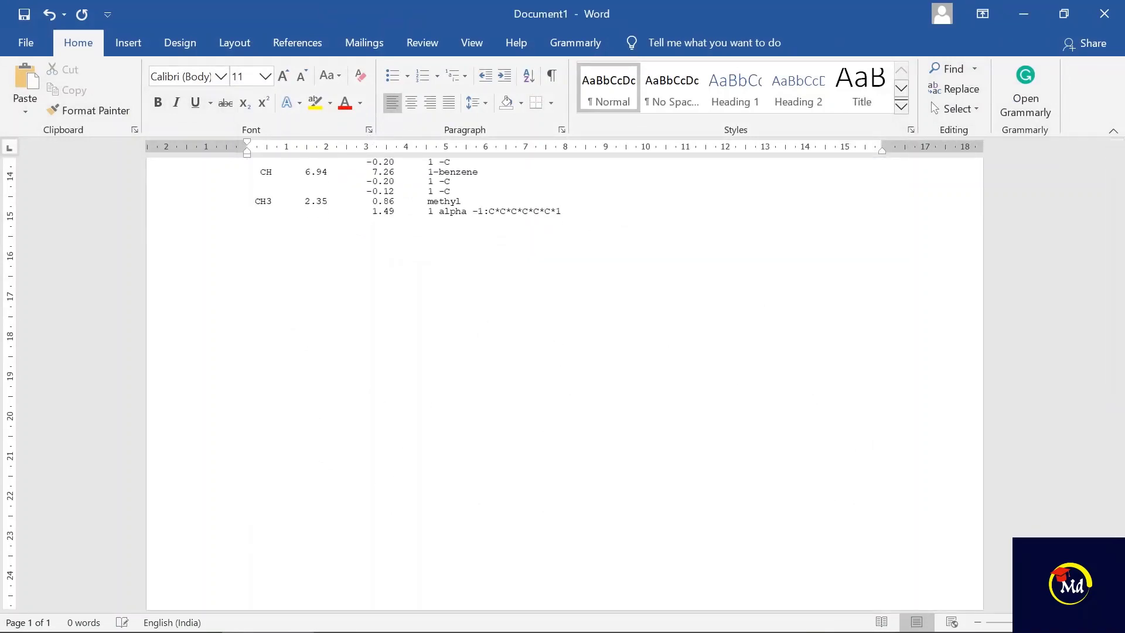
left_click(588, 379)
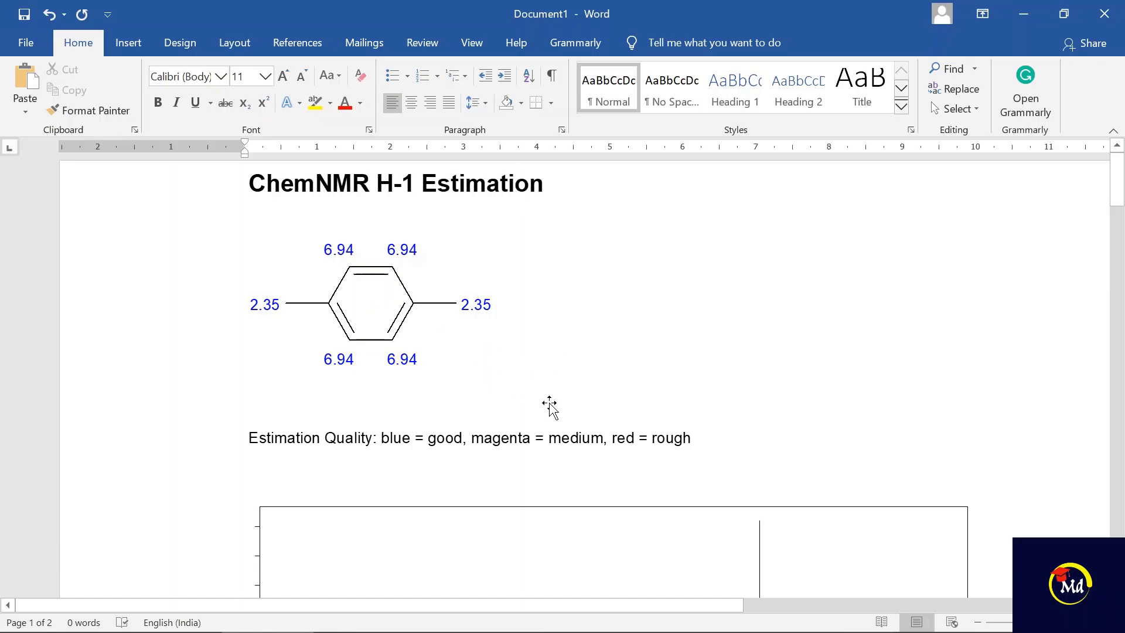
Review the pasted C-13 report across both Word pages, then minimize Word
scroll(550, 409, "down", 10)
scroll(548, 420, "up", 6)
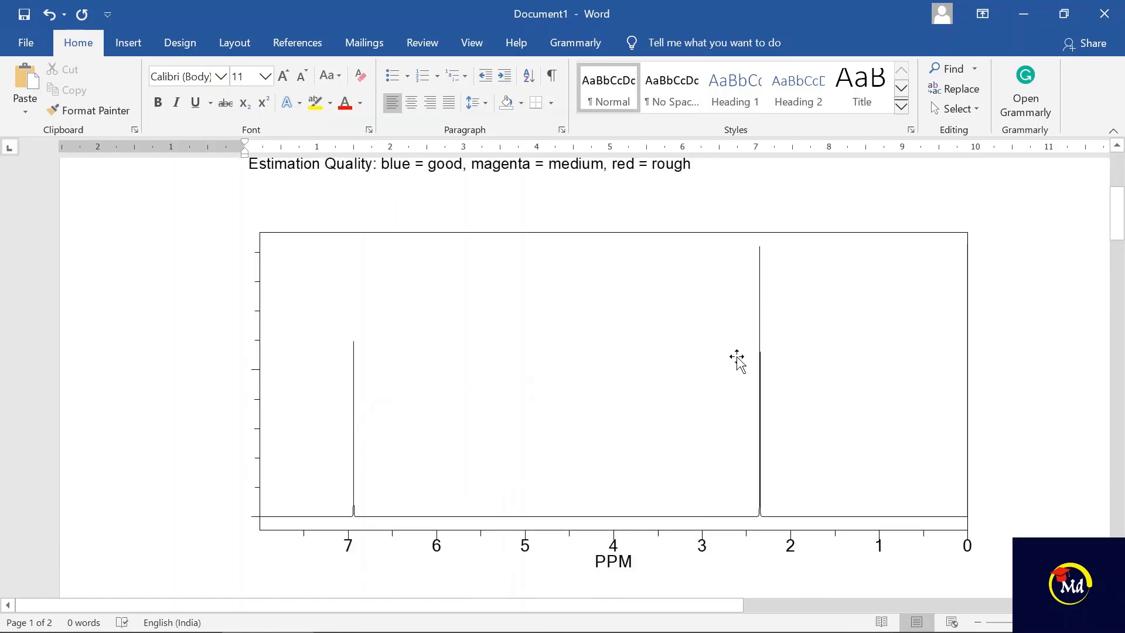
scroll(736, 360, "down", 5)
scroll(540, 384, "down", 12)
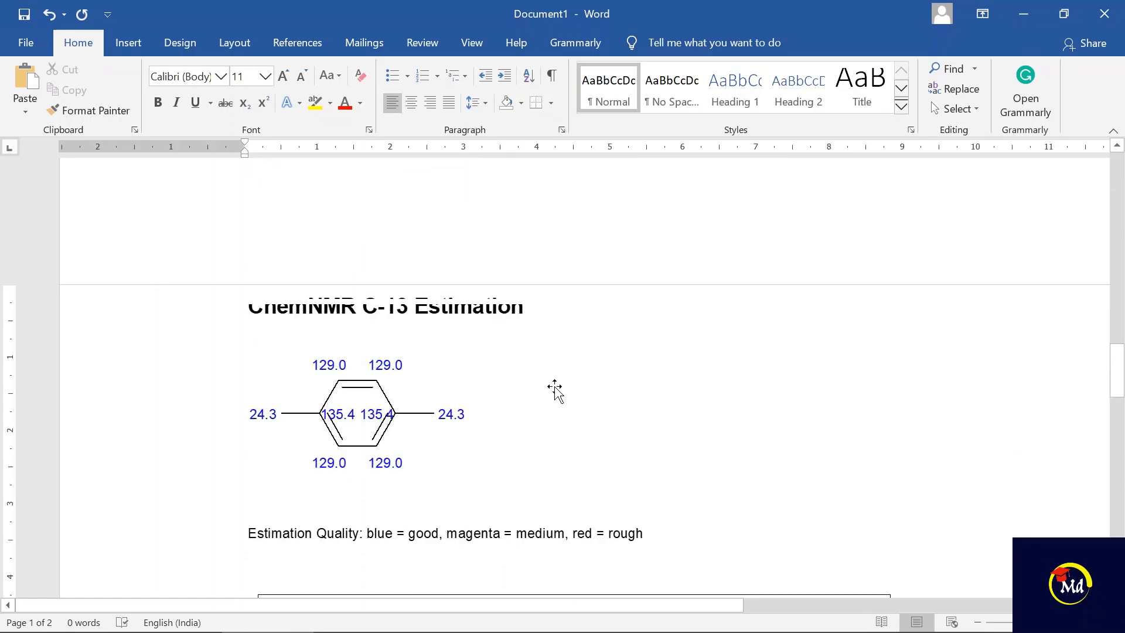
scroll(553, 389, "down", 15)
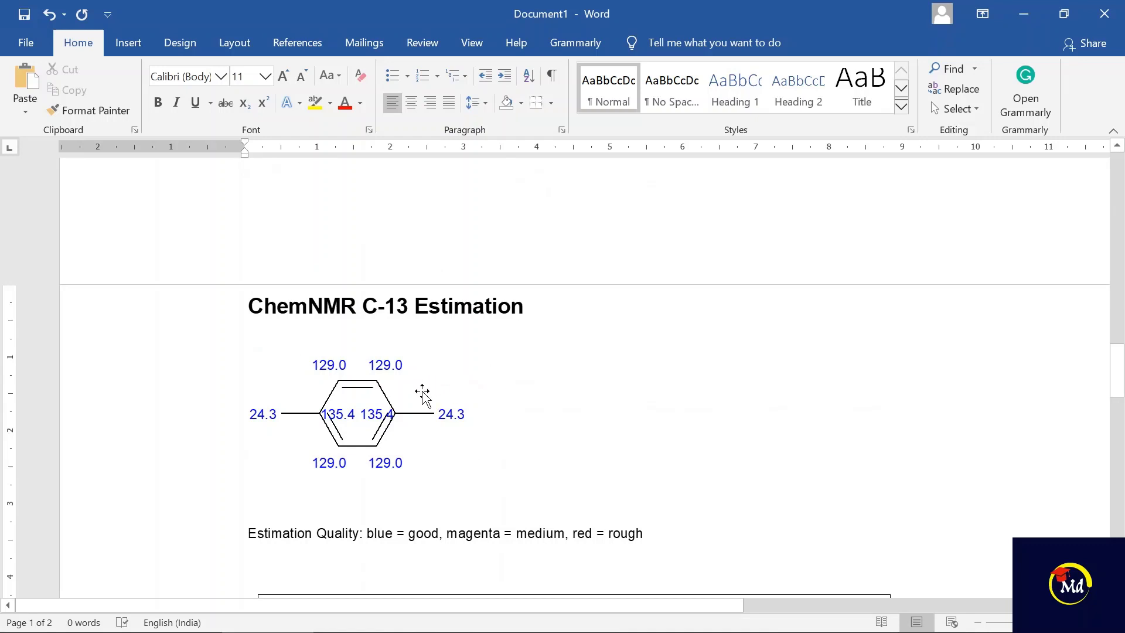
scroll(515, 480, "down", 10)
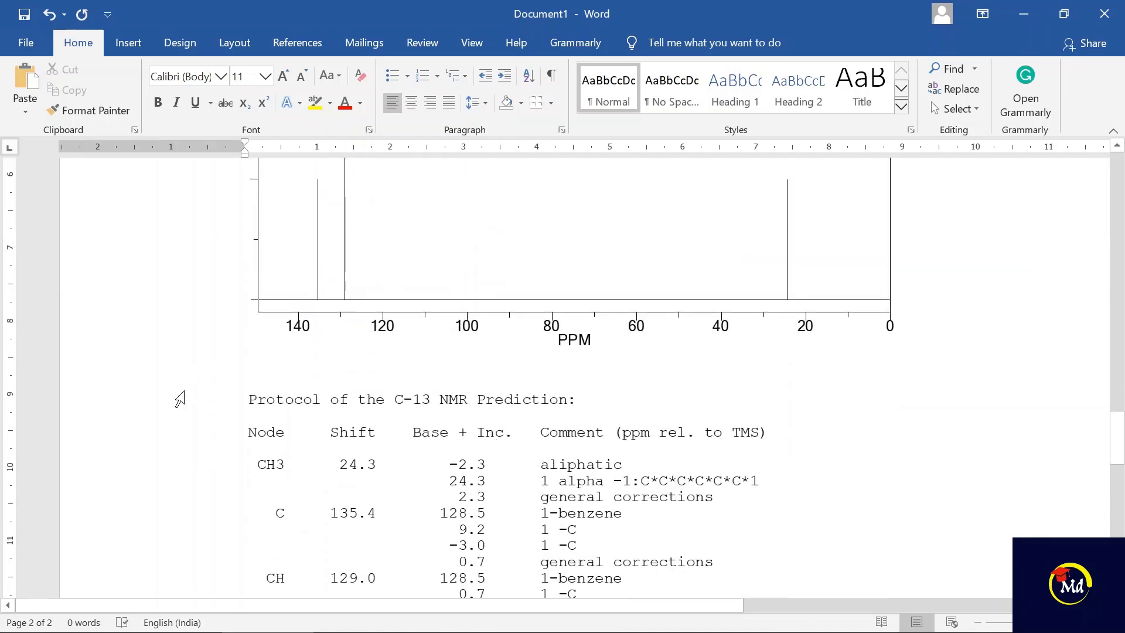
scroll(420, 297, "up", 3)
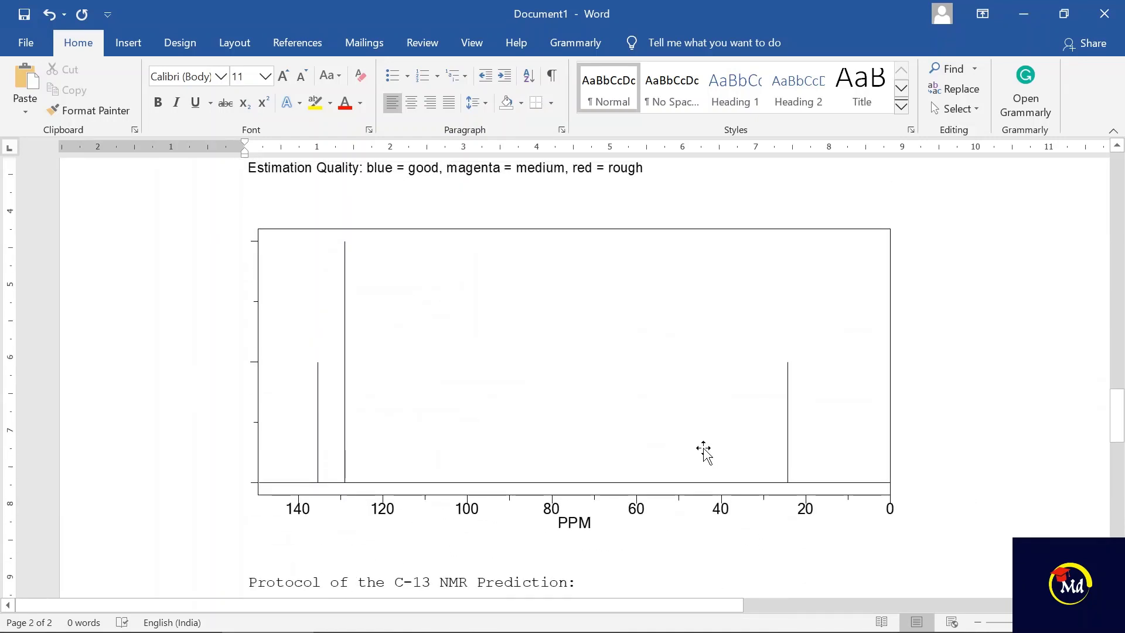
scroll(723, 452, "down", 8)
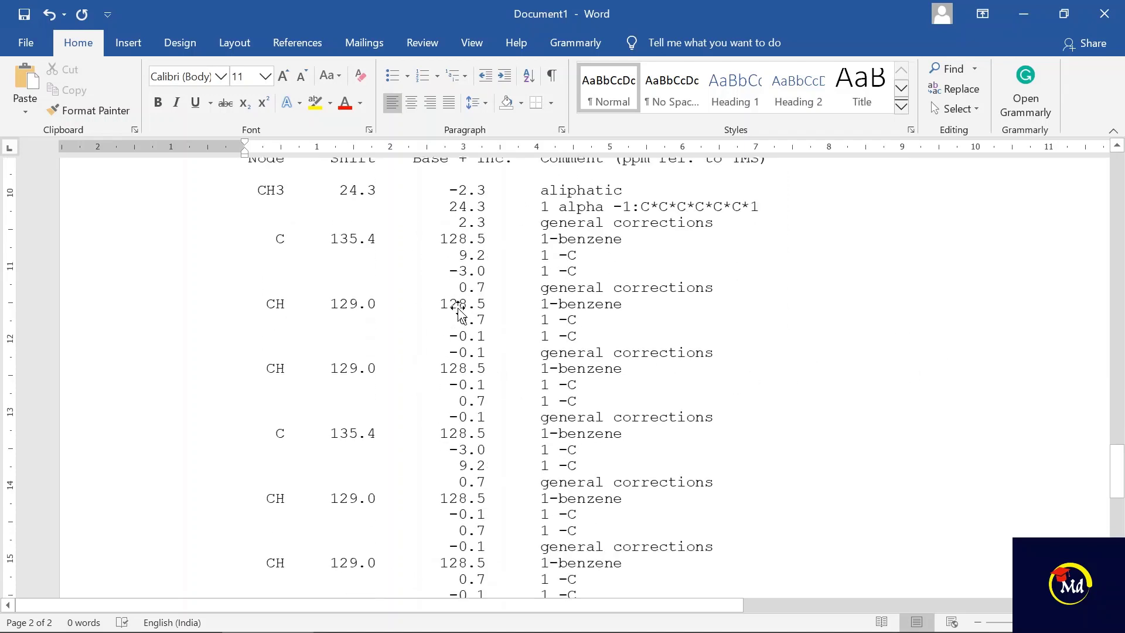
scroll(615, 452, "down", 8)
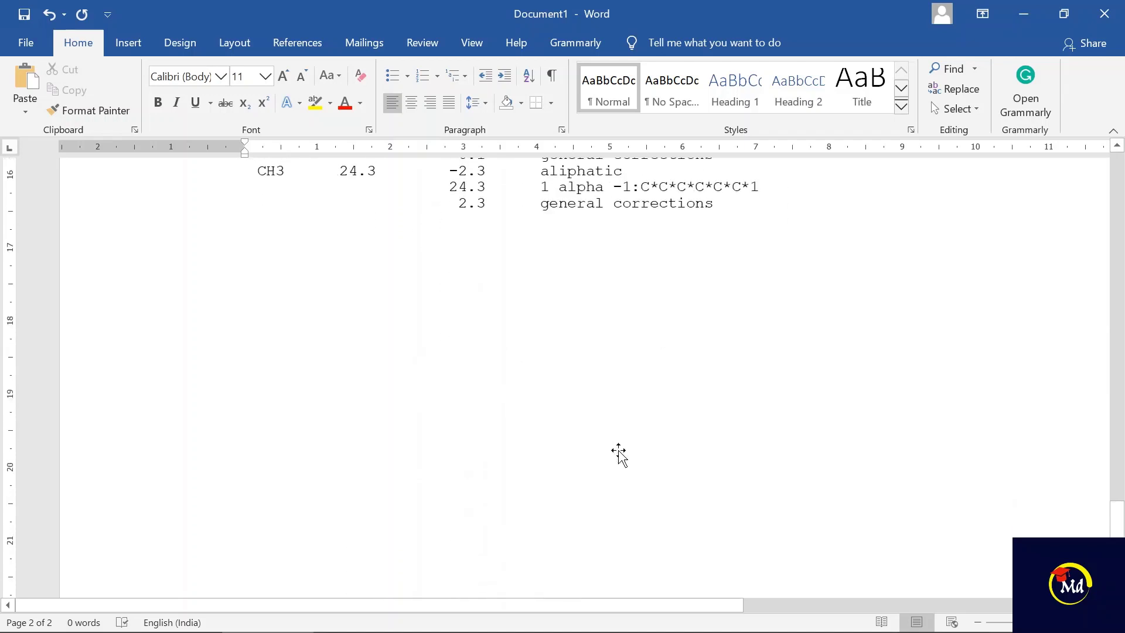
scroll(585, 430, "up", 6)
scroll(586, 431, "up", 6)
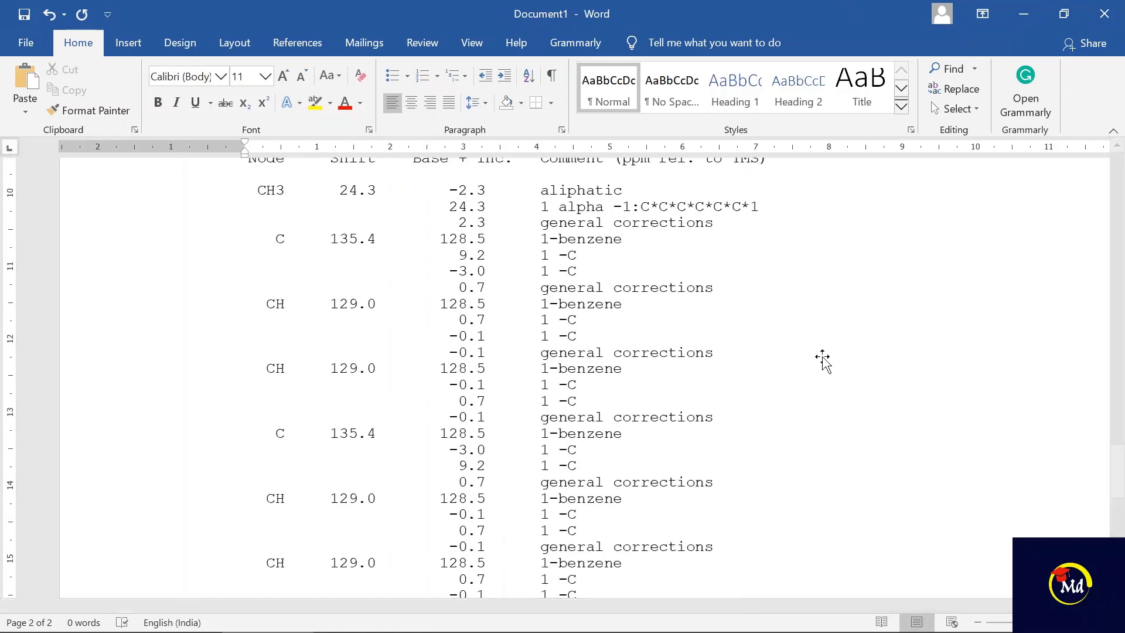
left_click(1032, 7)
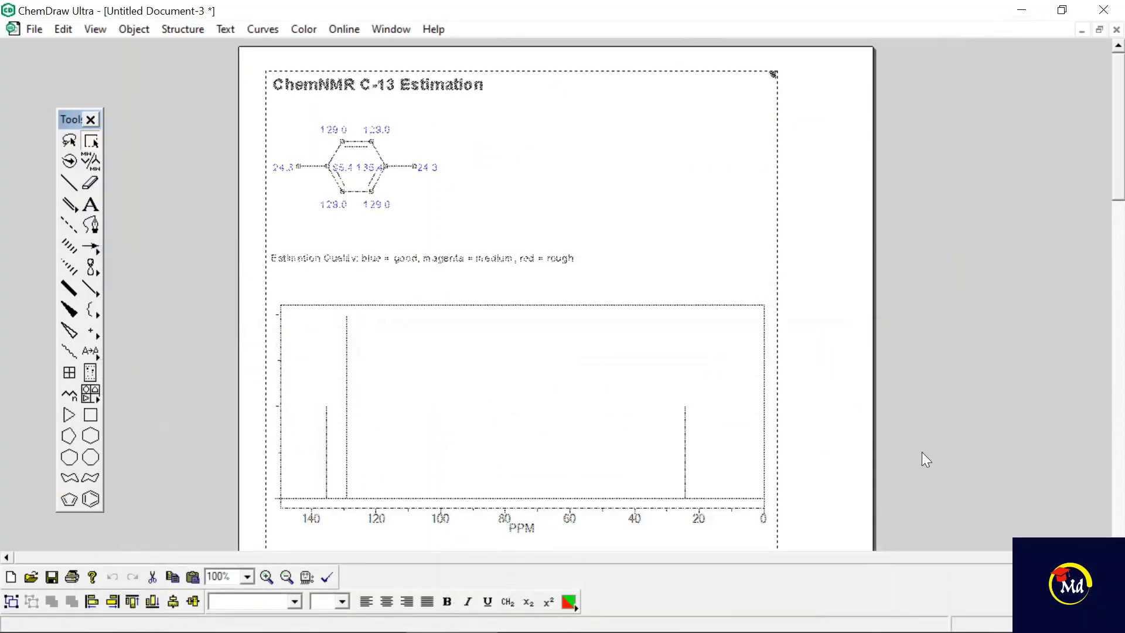